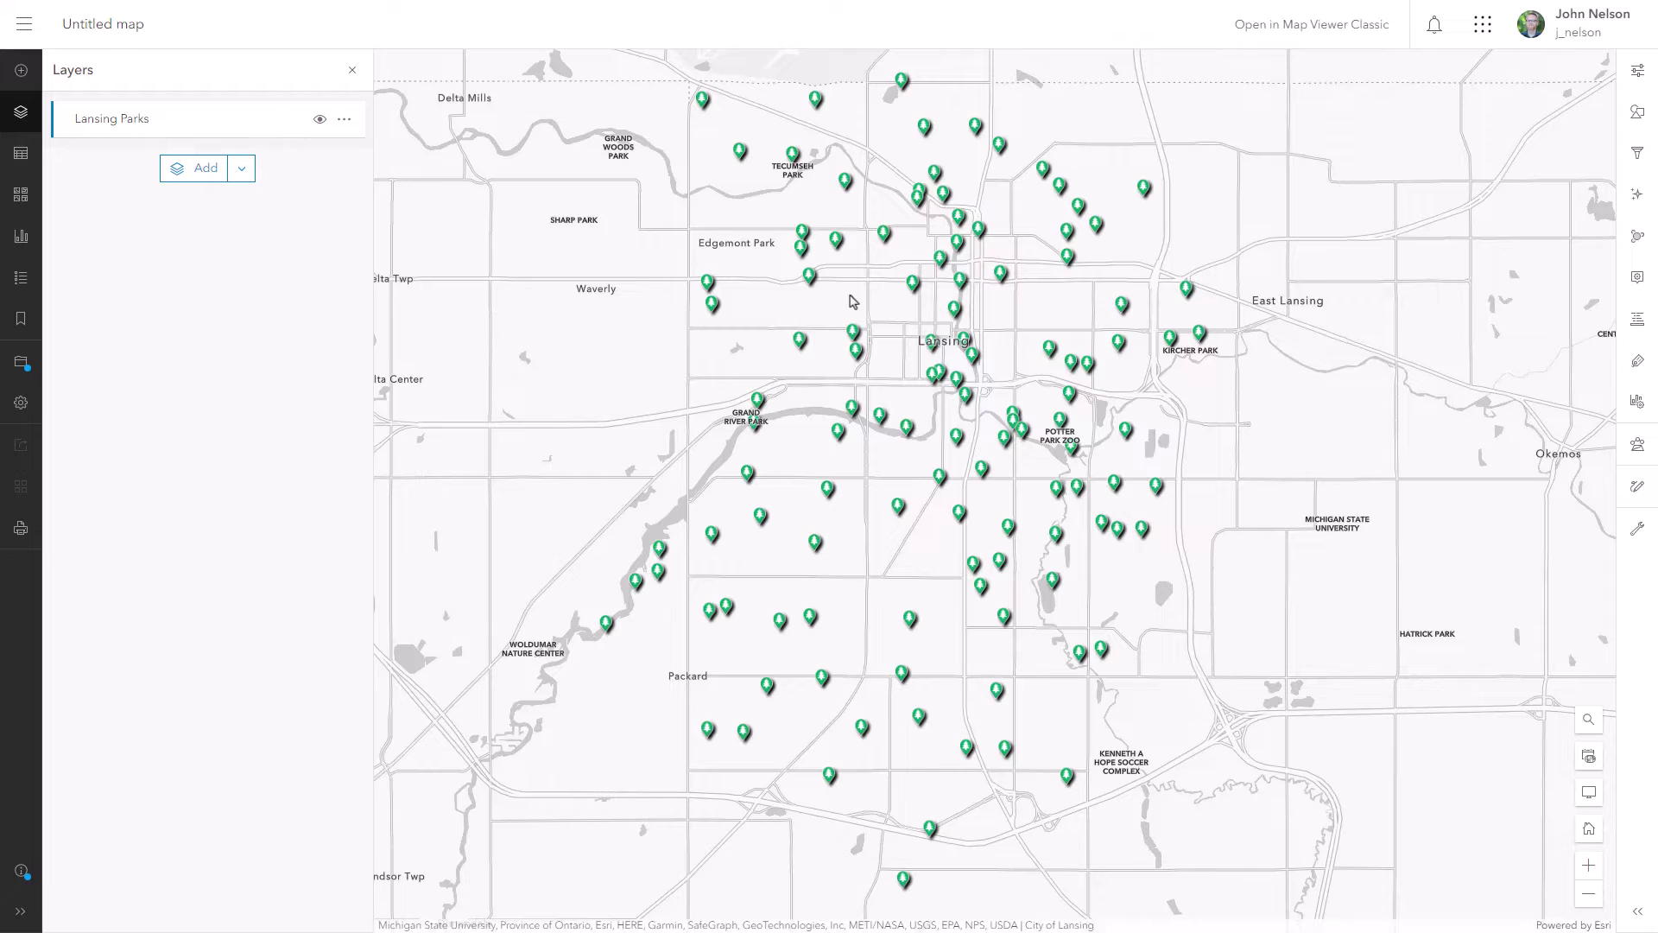
- Open the Generate Travel Areas tool from the Use proximity analysis tools
scroll(842, 307, up, 3)
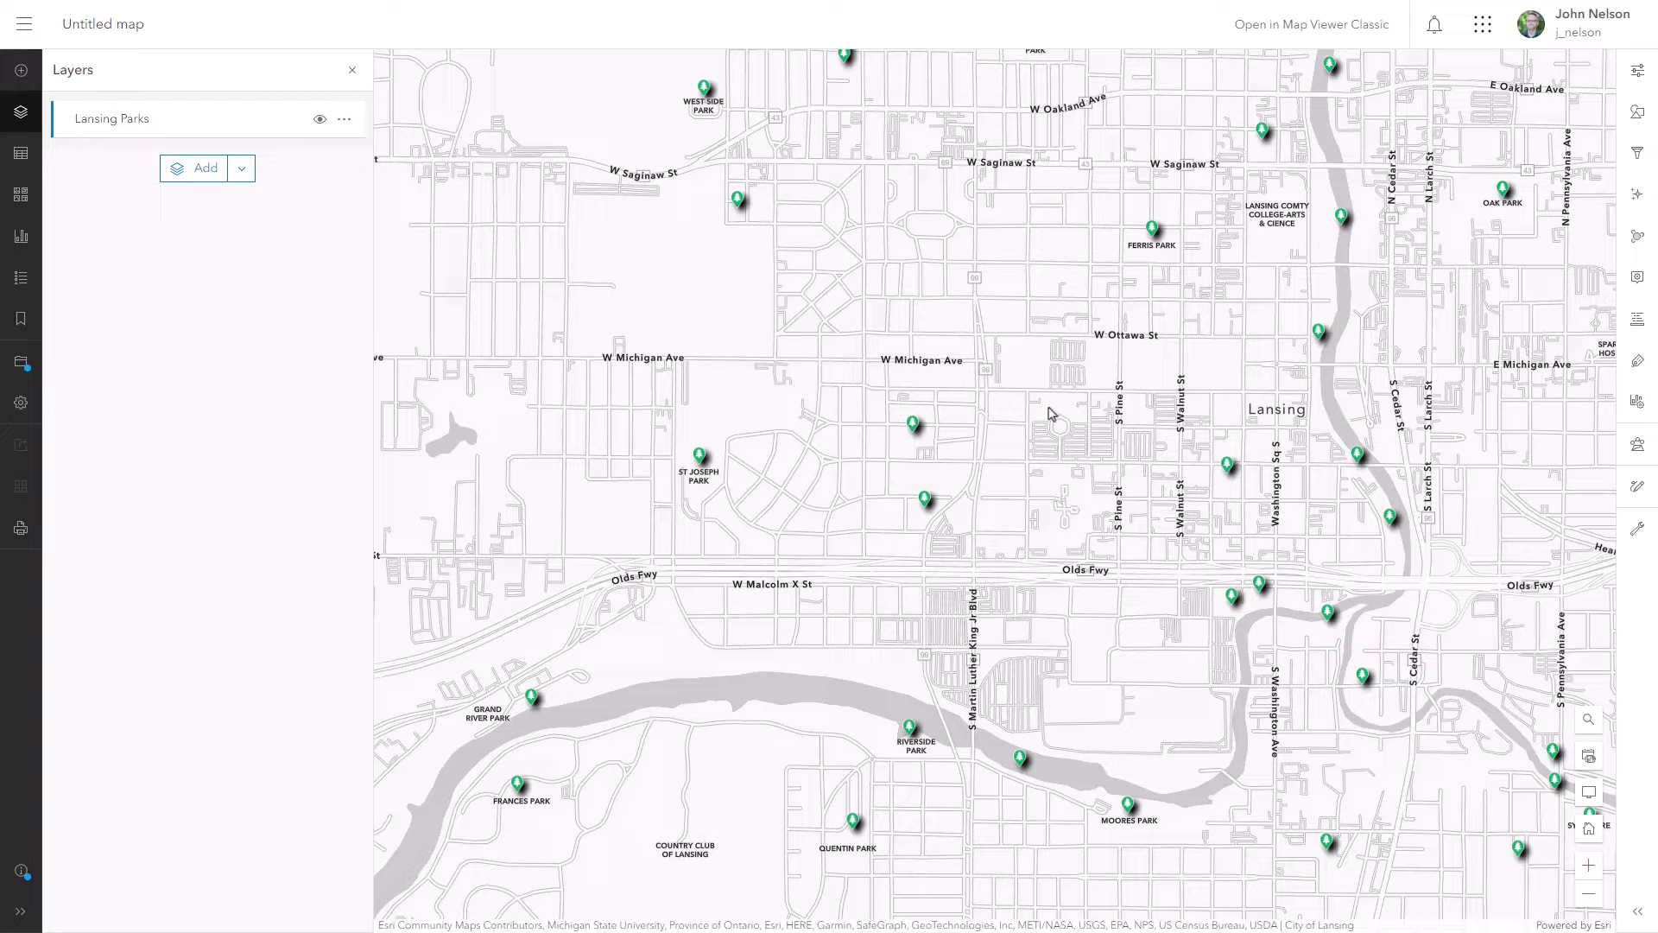
scroll(940, 356, down, 4)
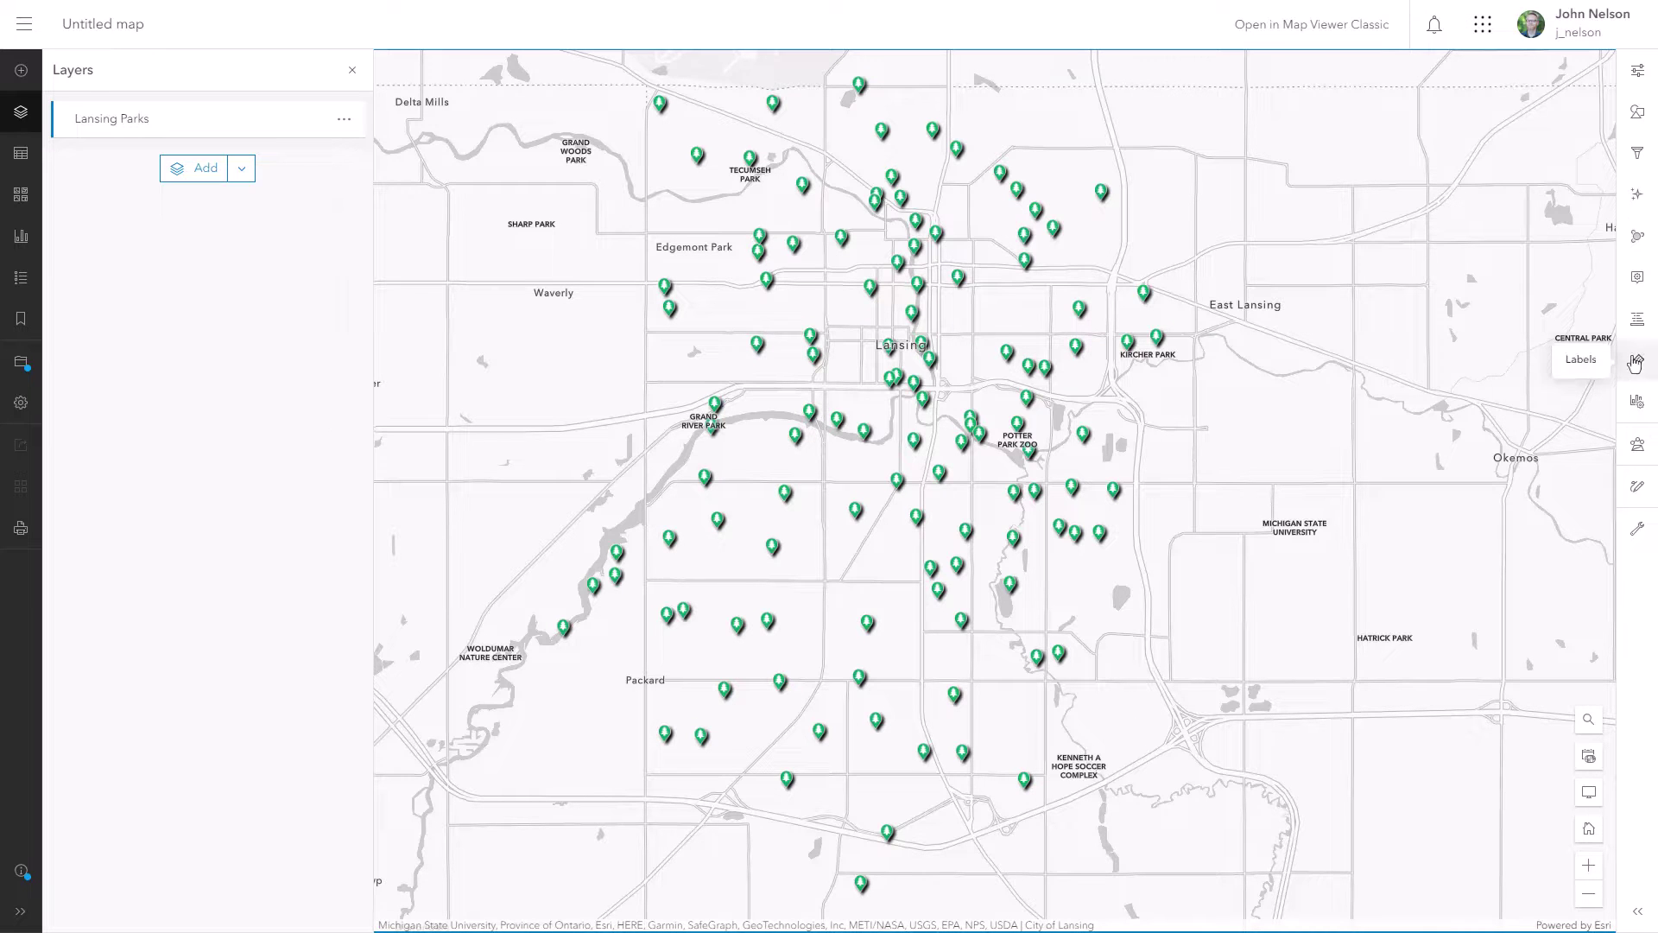
click(1640, 447)
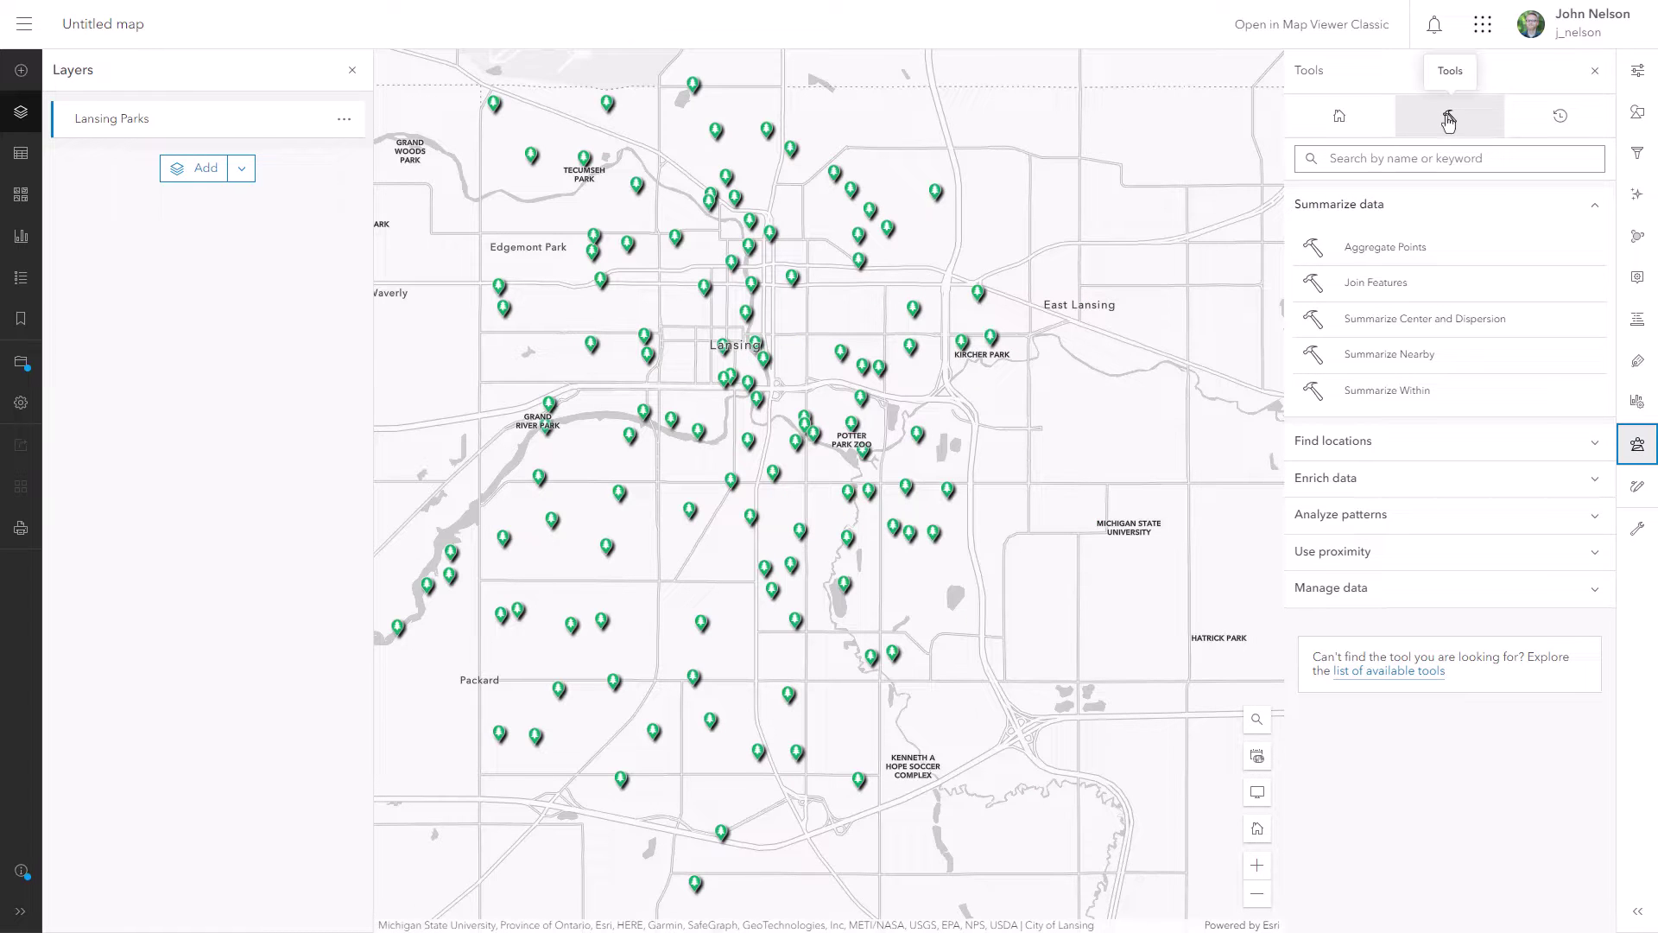
click(1343, 563)
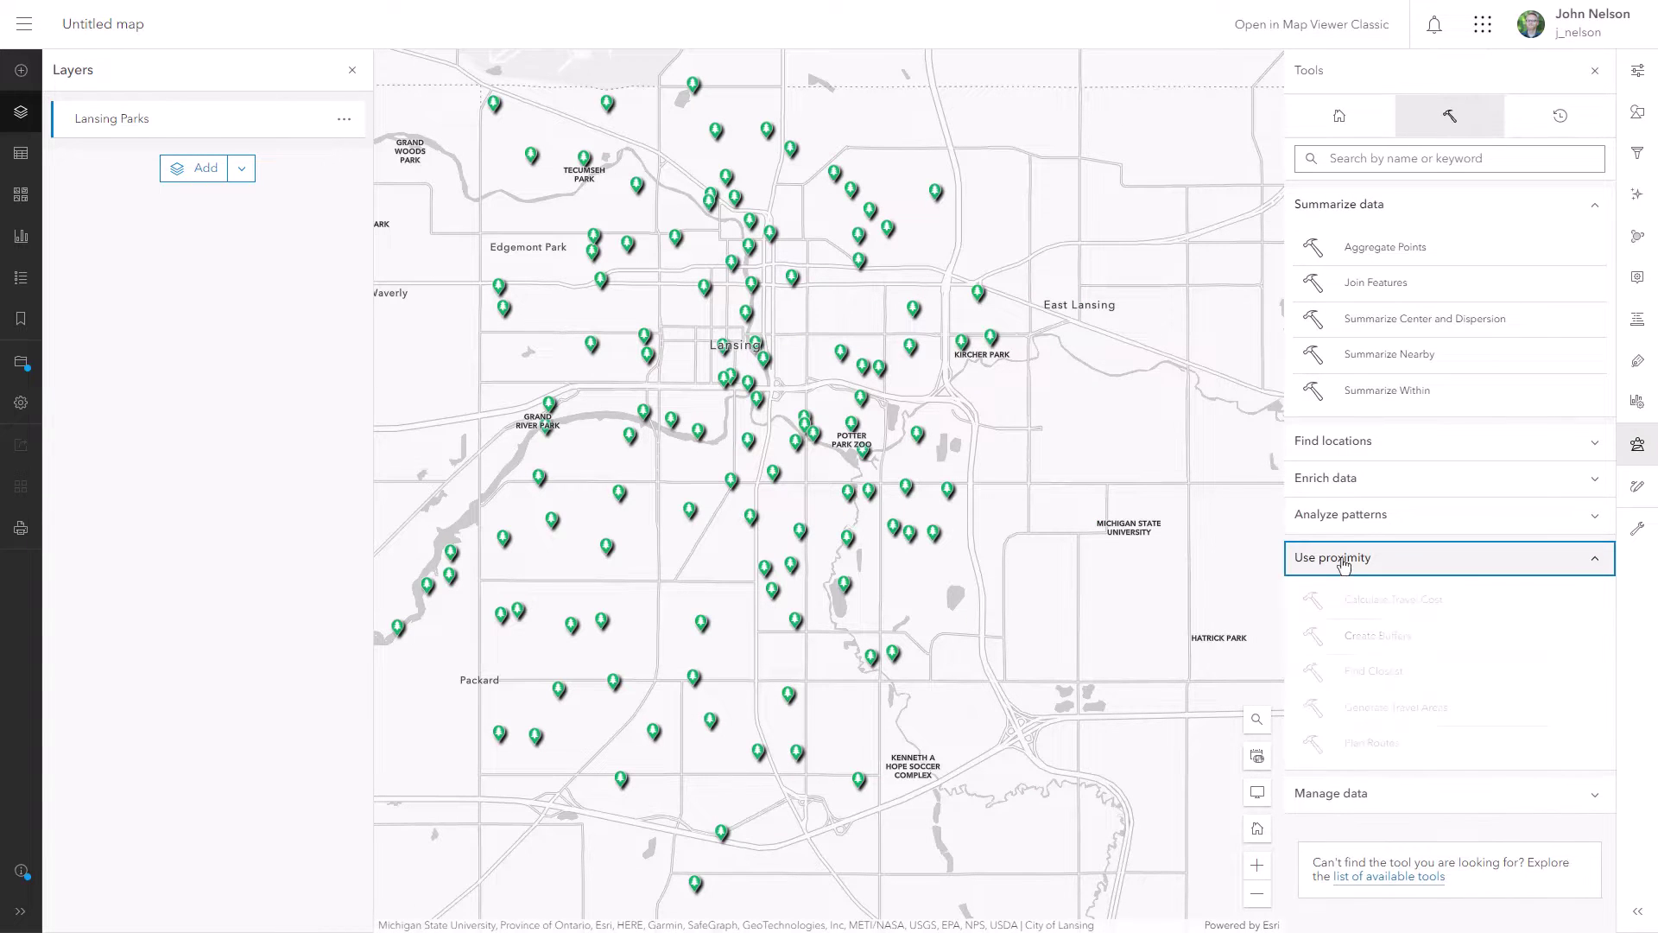
click(1382, 724)
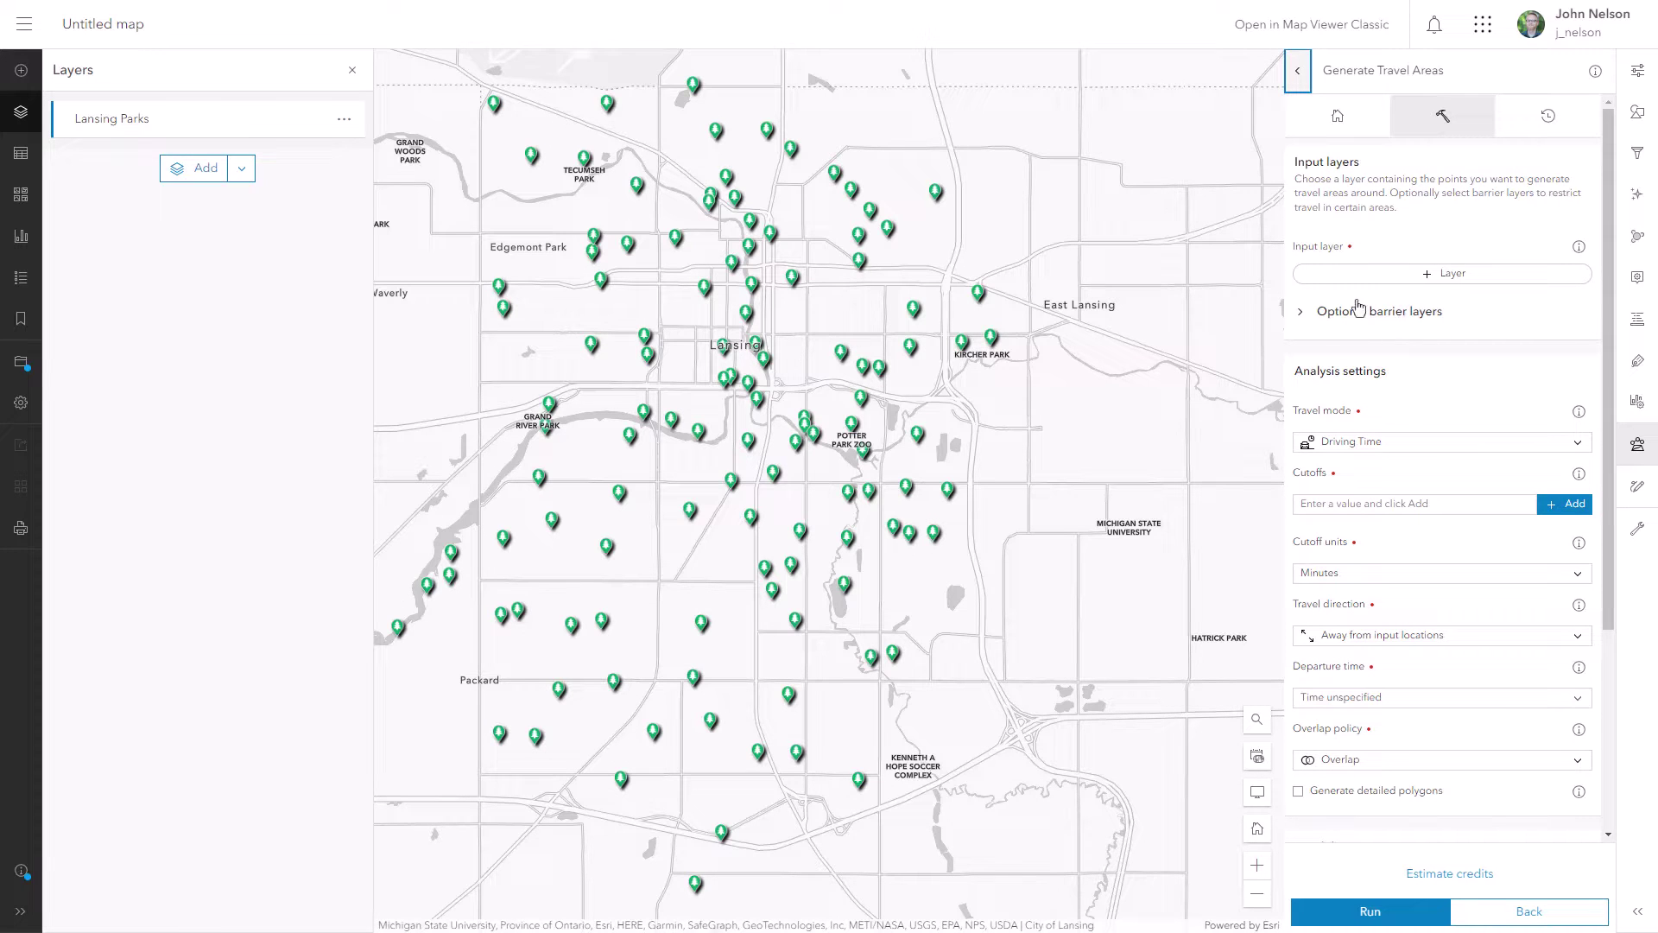
- Choose Lansing Parks (116 features) as the travel areas input layer, leaving barriers unset
click(1407, 276)
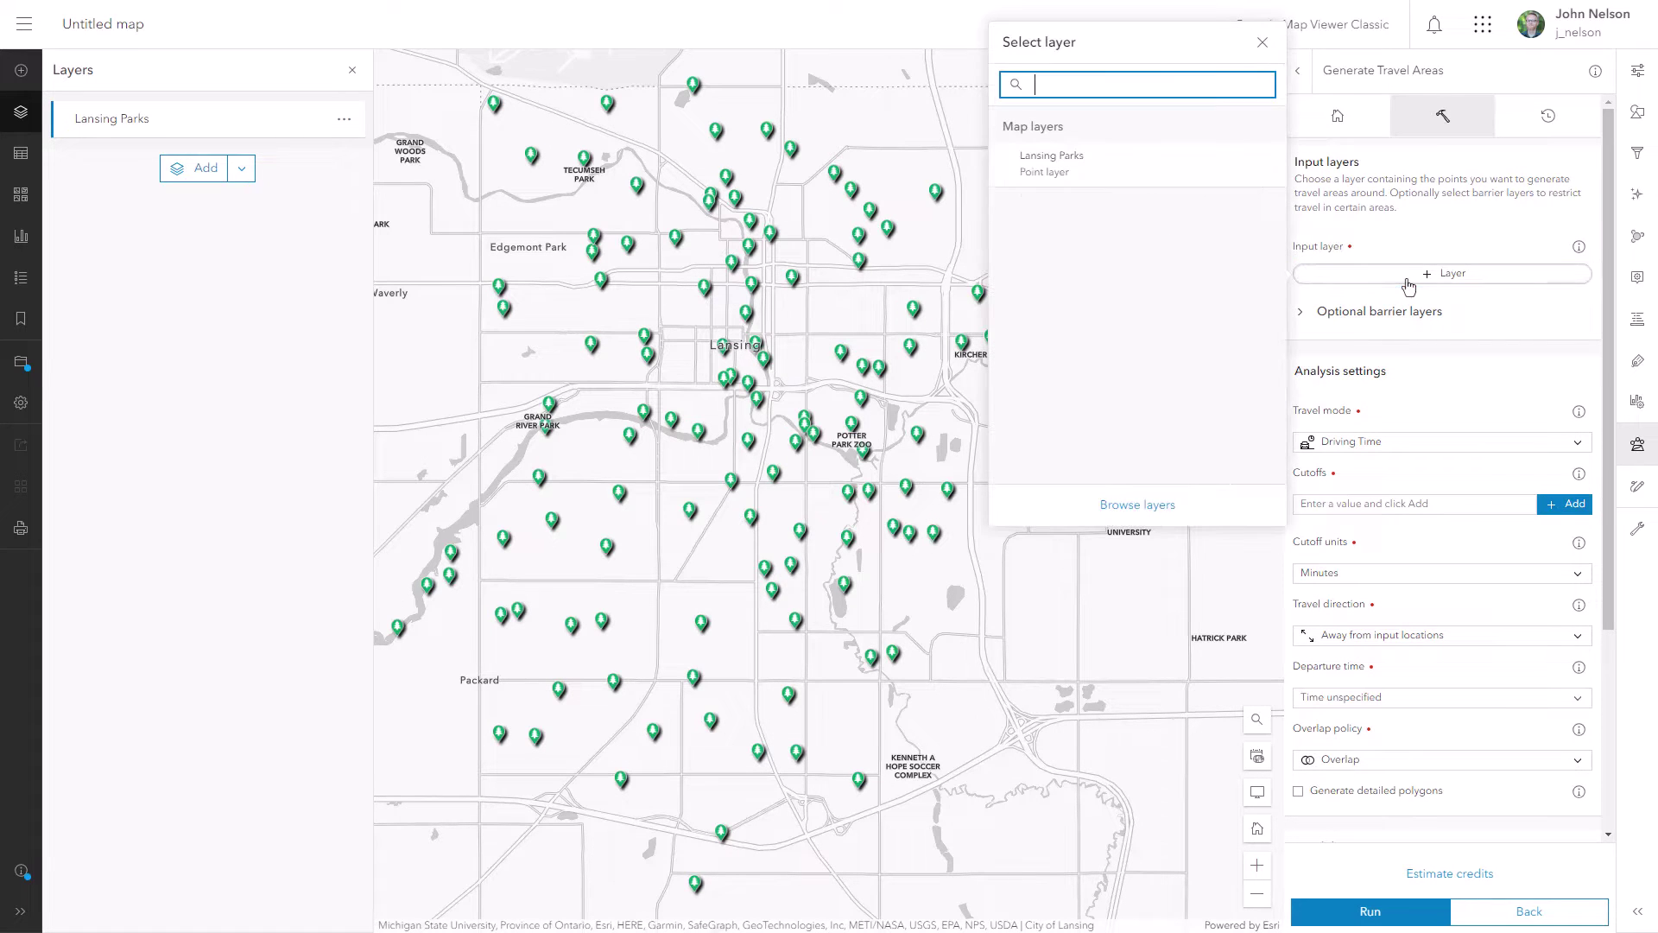
click(1054, 160)
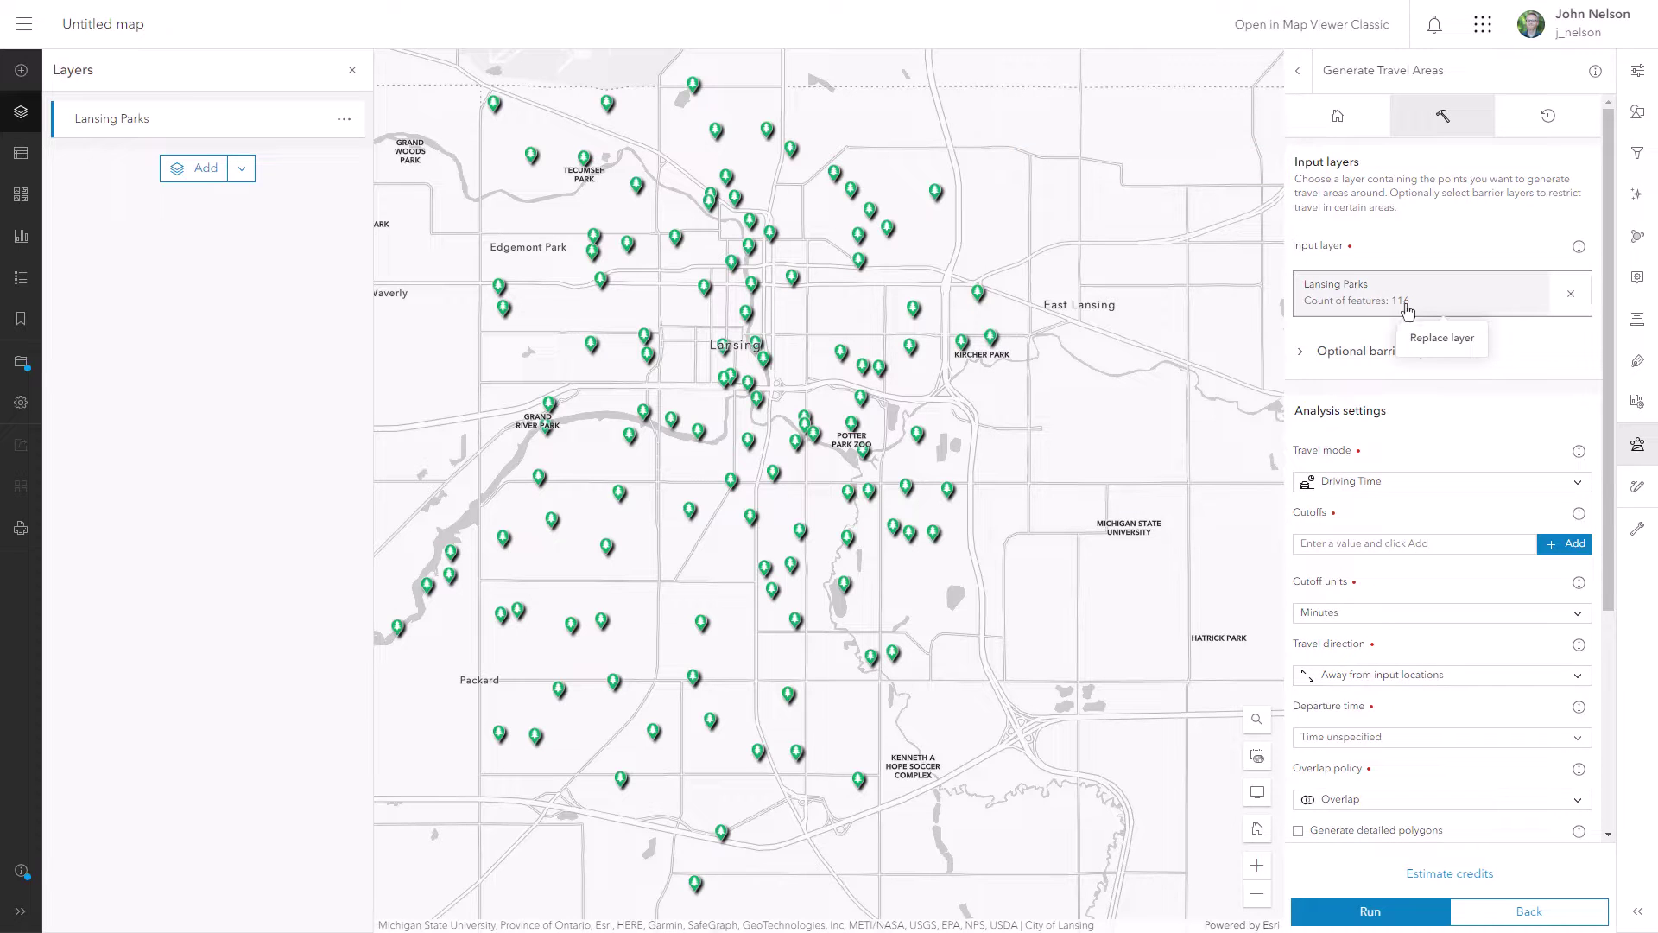
click(1307, 361)
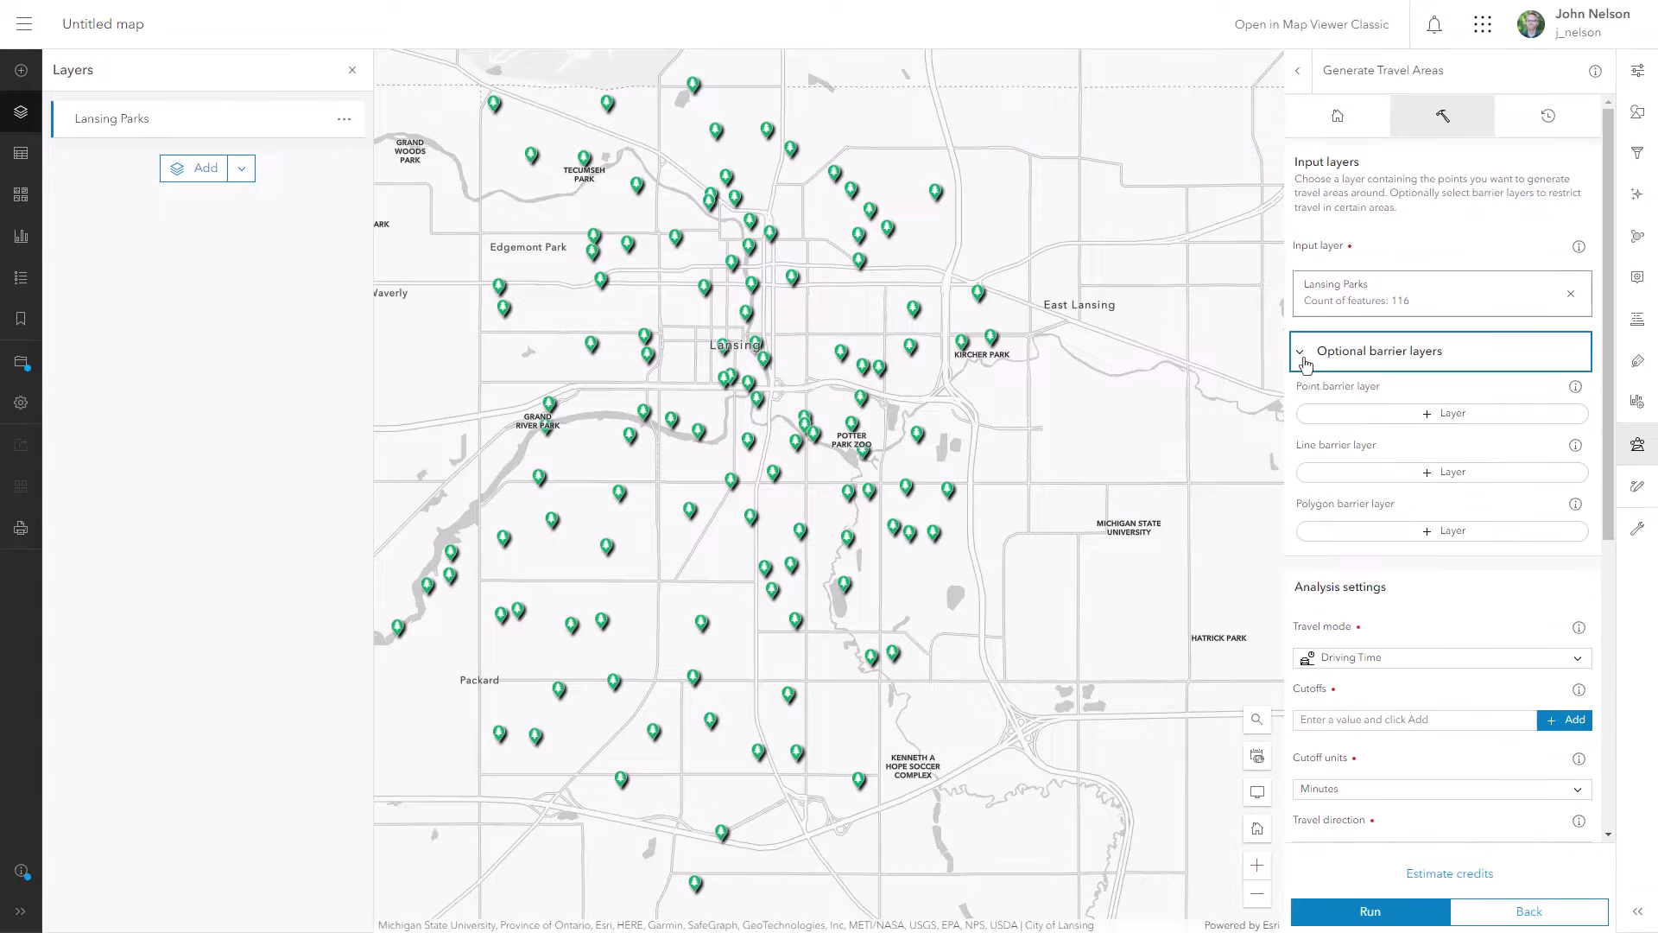
click(1302, 361)
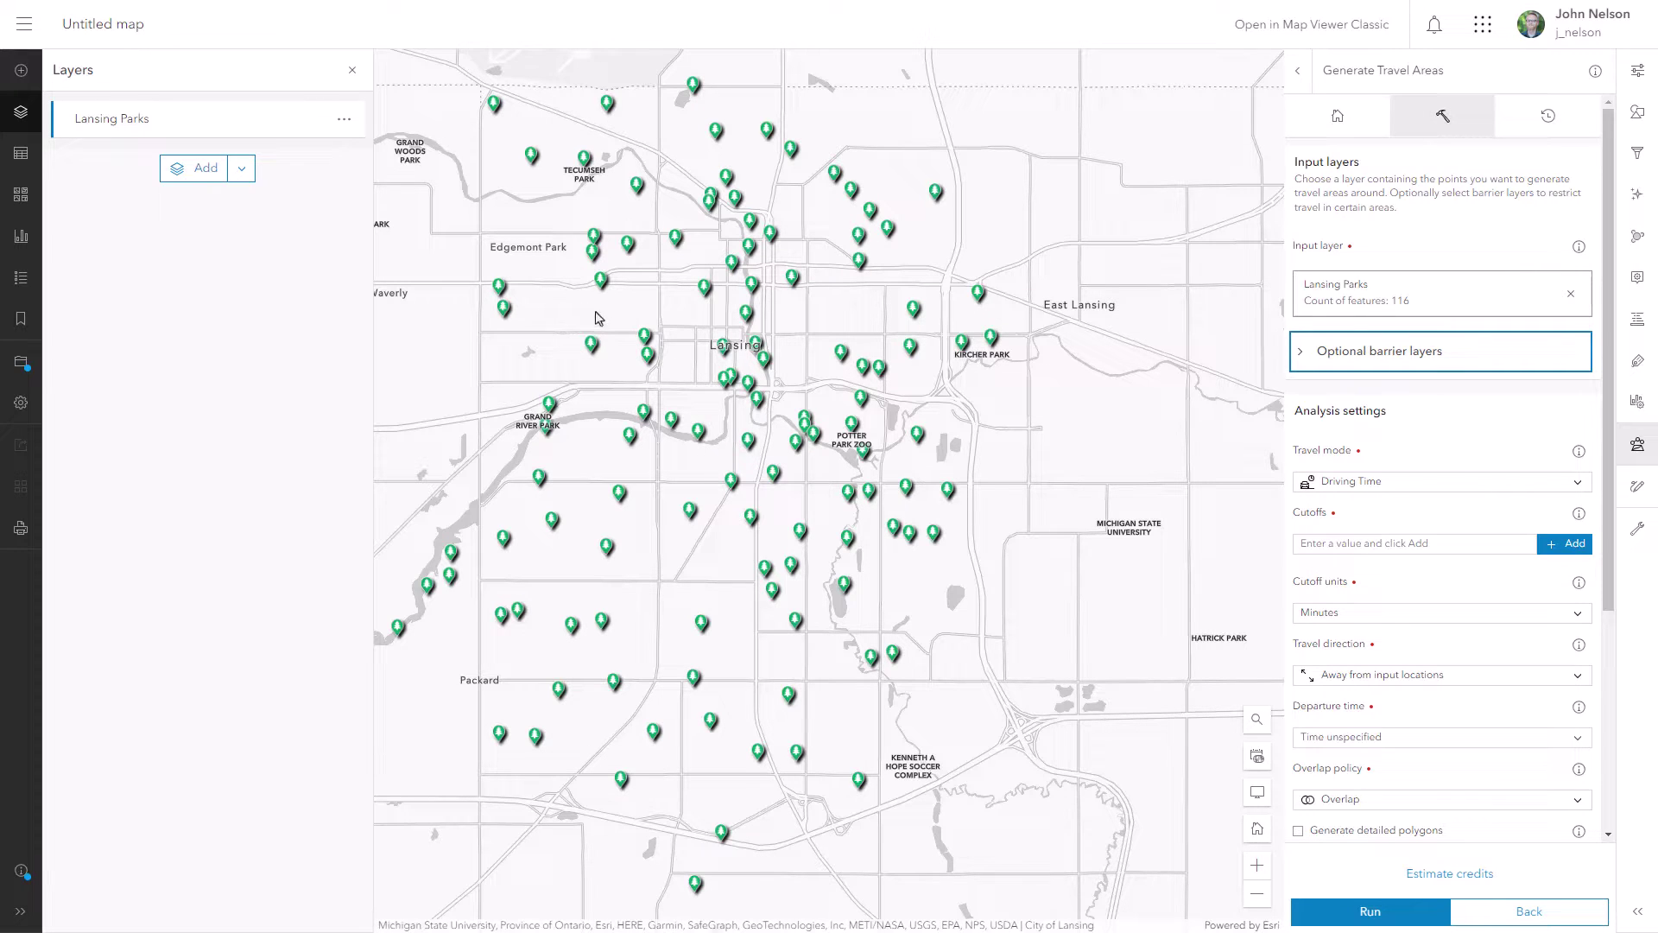
- Set the travel mode to Walking Time with a cutoff of 30 minutes
scroll(1594, 475, down, 3)
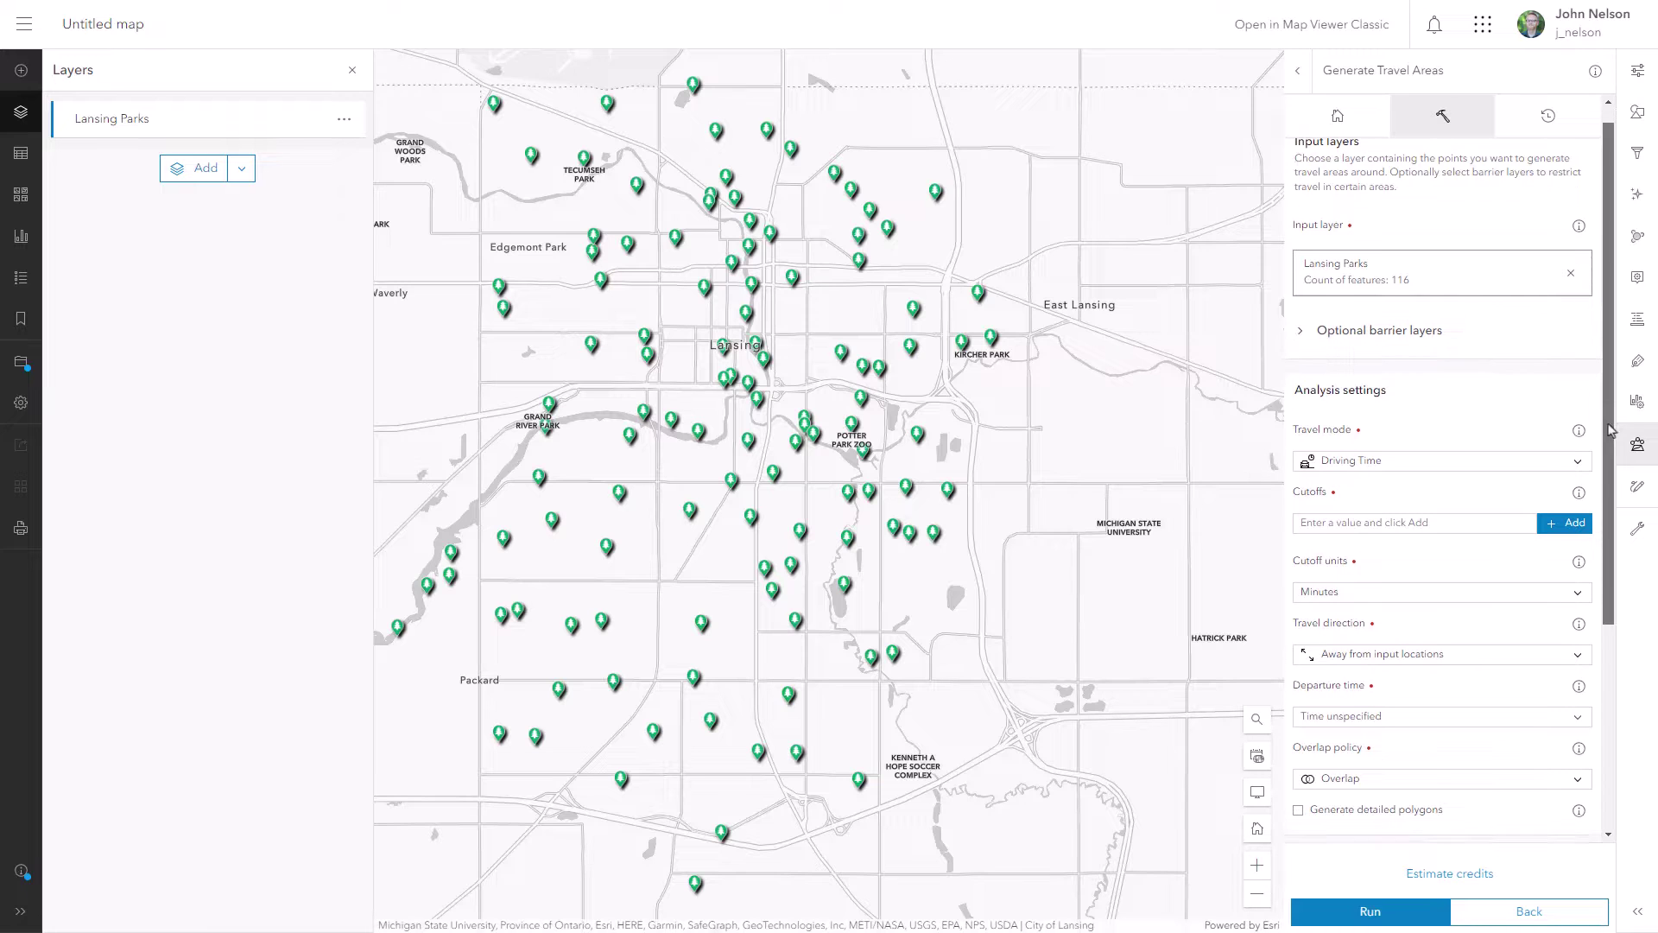
scroll(1594, 475, down, 1)
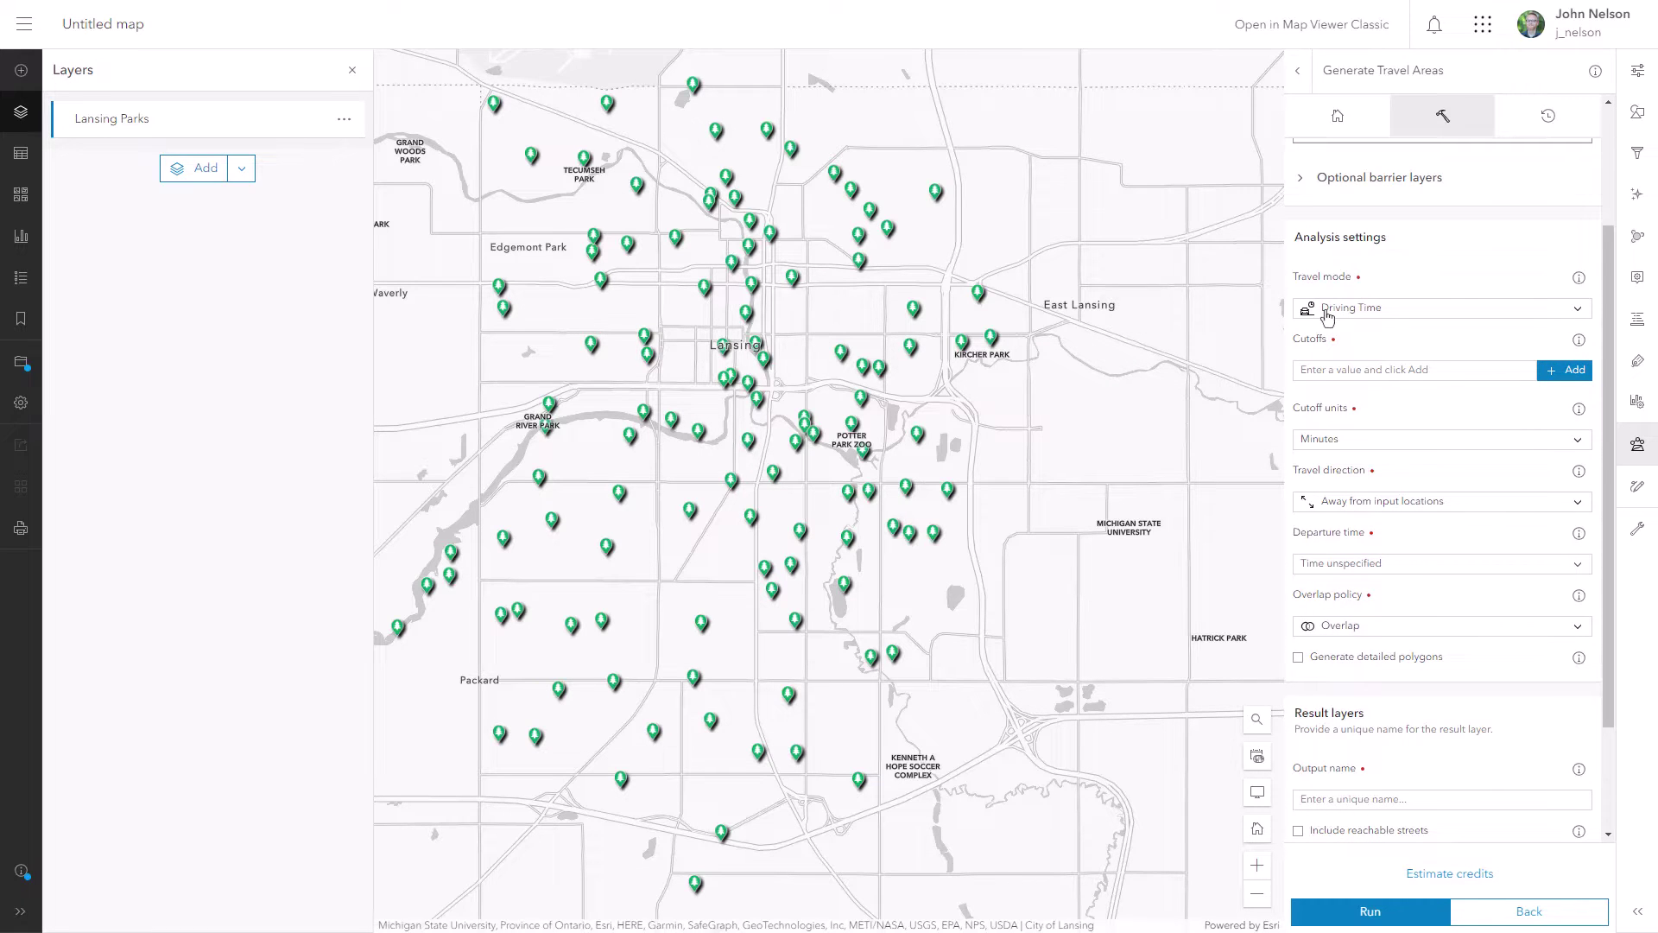
click(1327, 311)
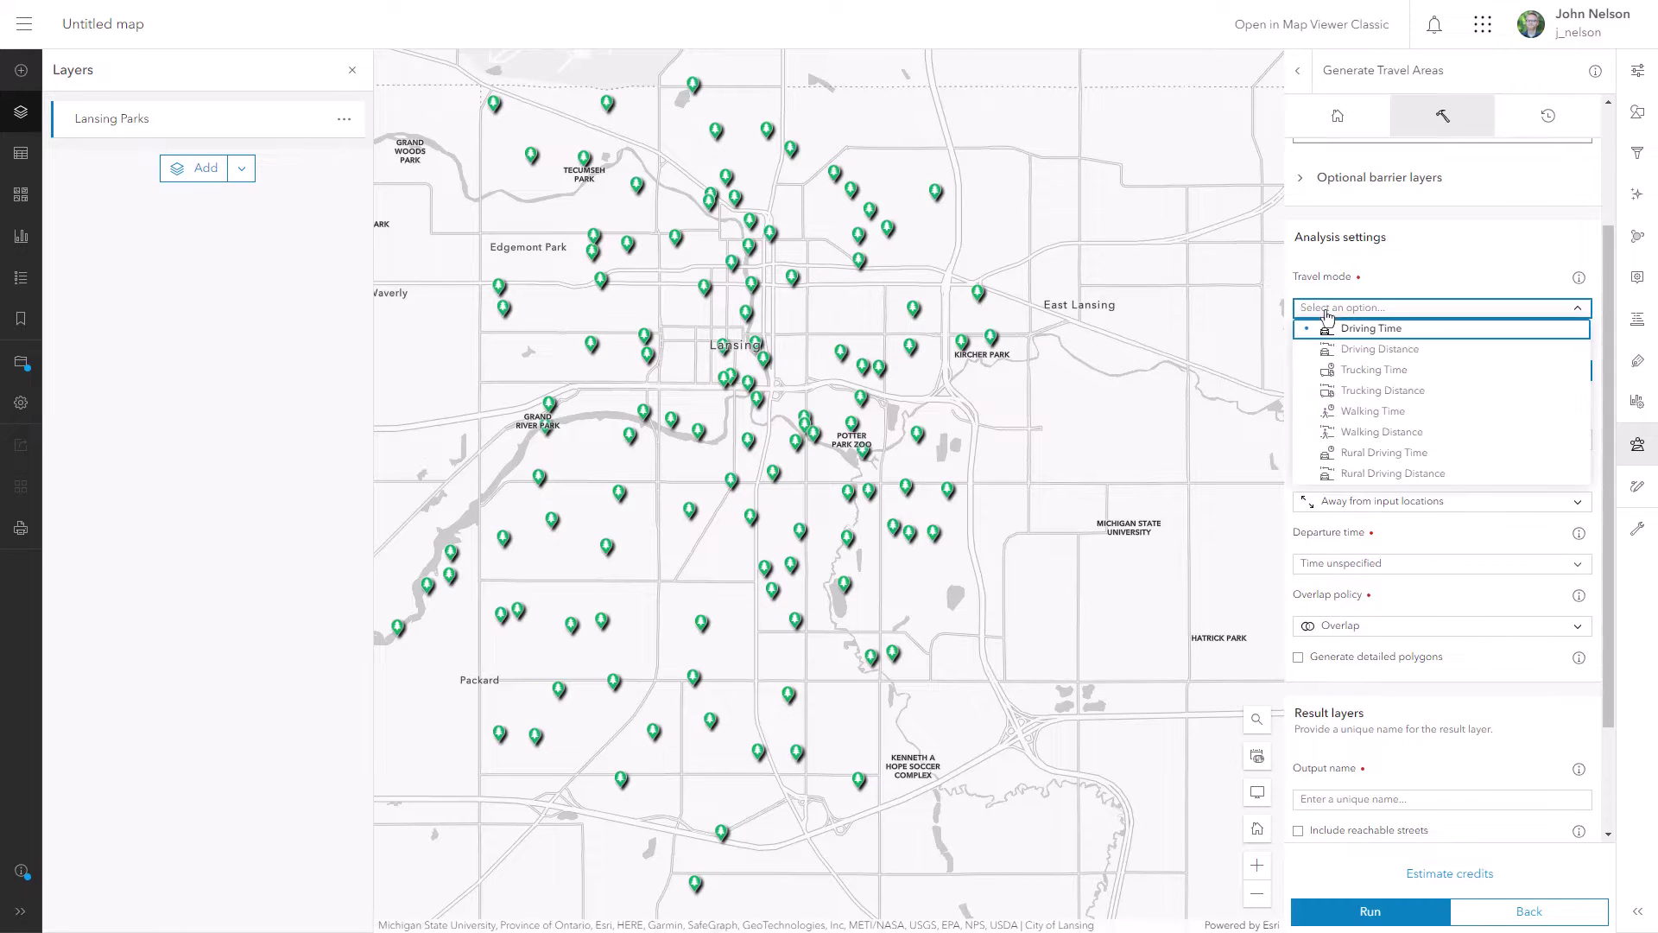
click(1374, 415)
click(1357, 373)
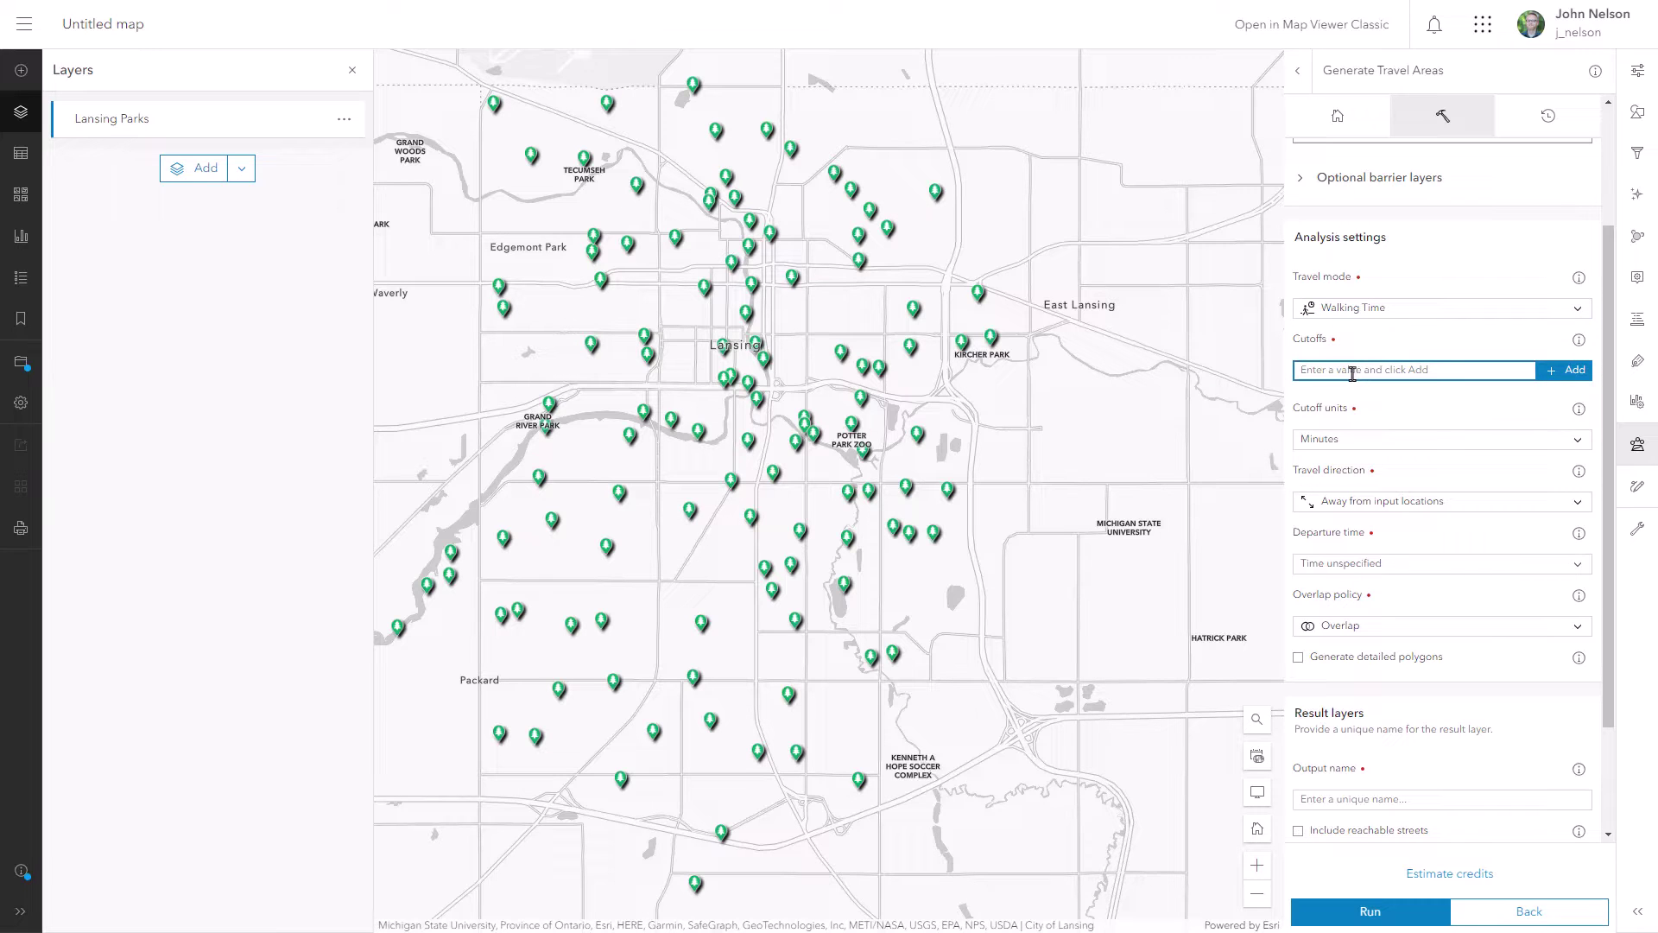
text(30)
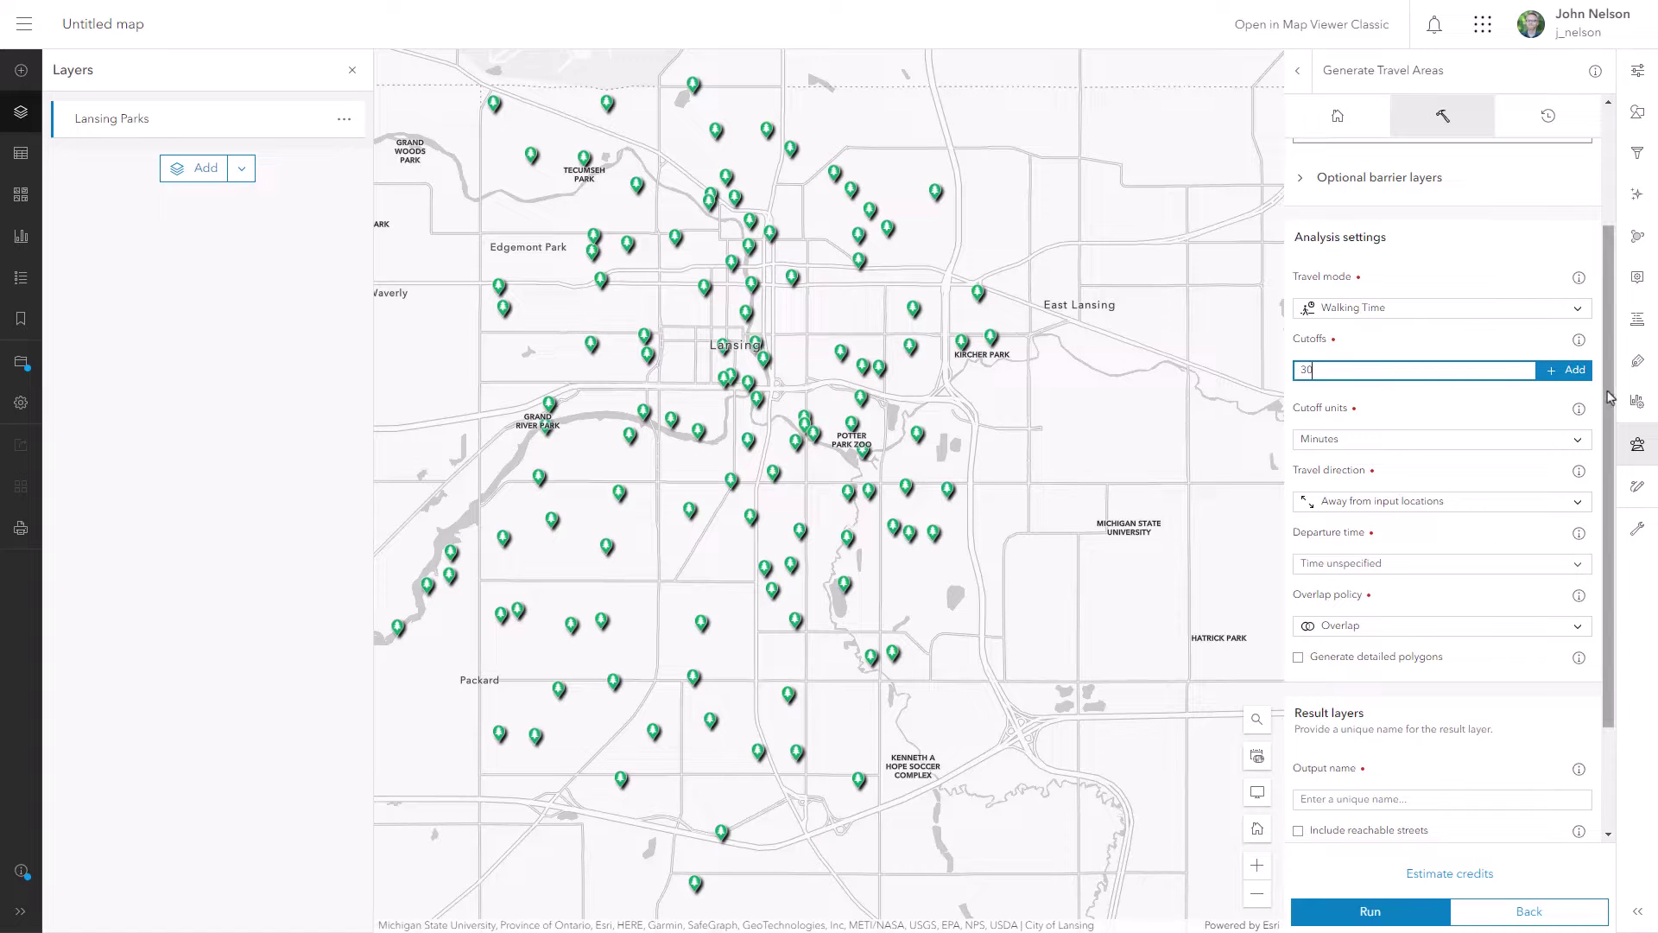
key(Return)
drag(1608, 399, 1609, 439)
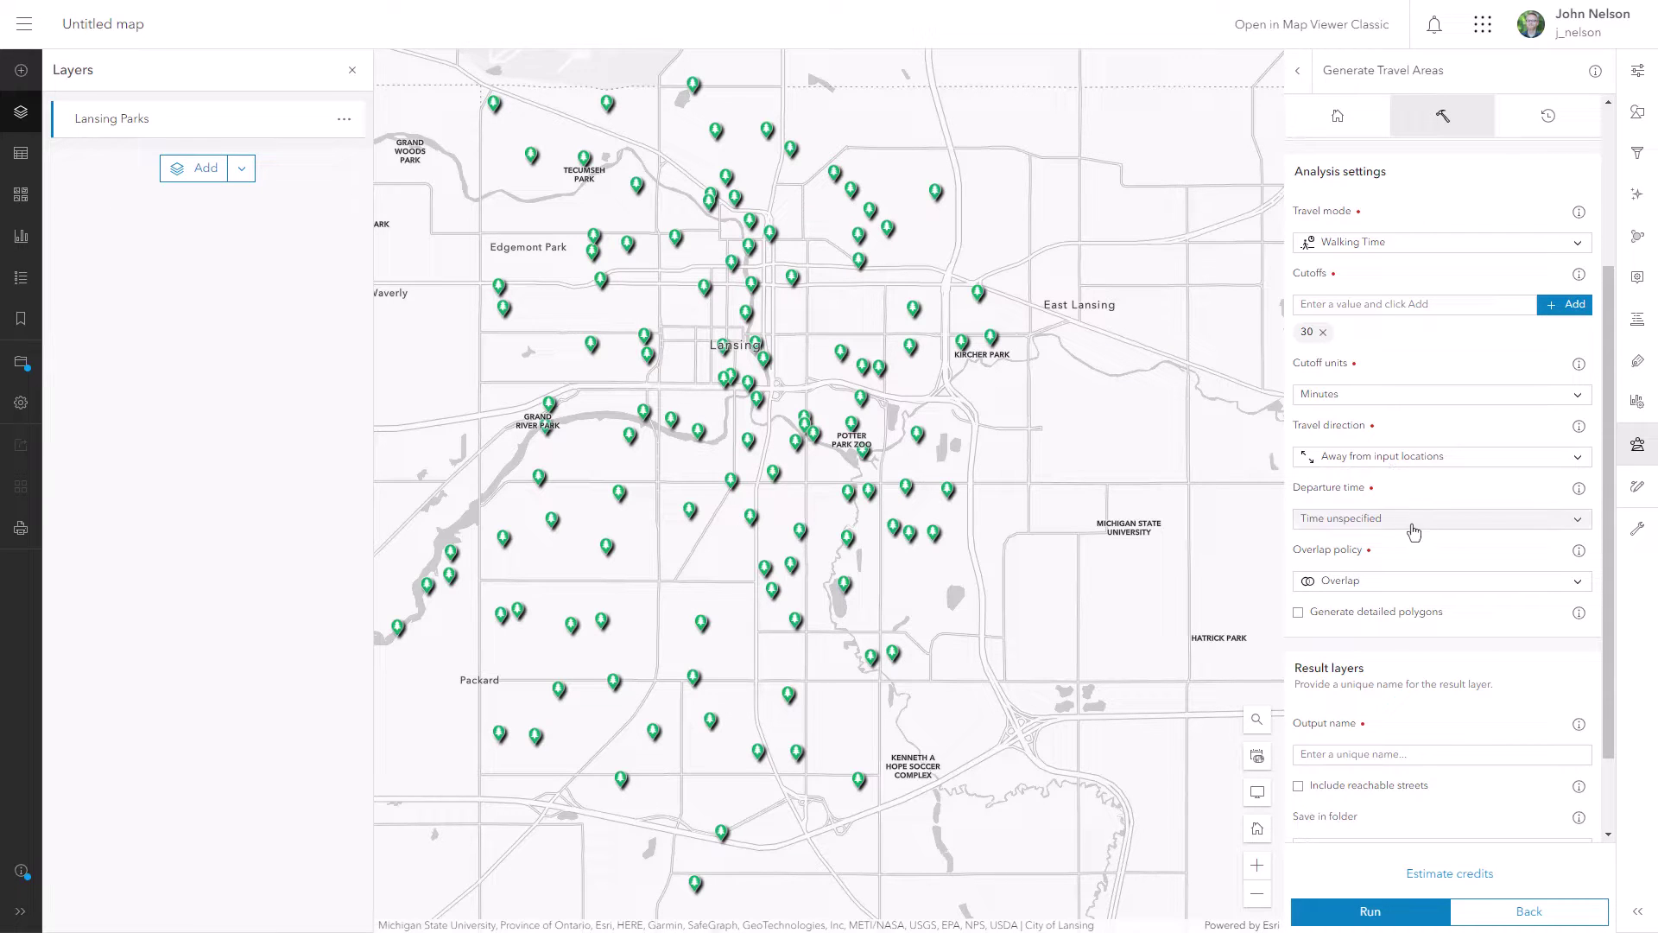
drag(1609, 531, 1608, 600)
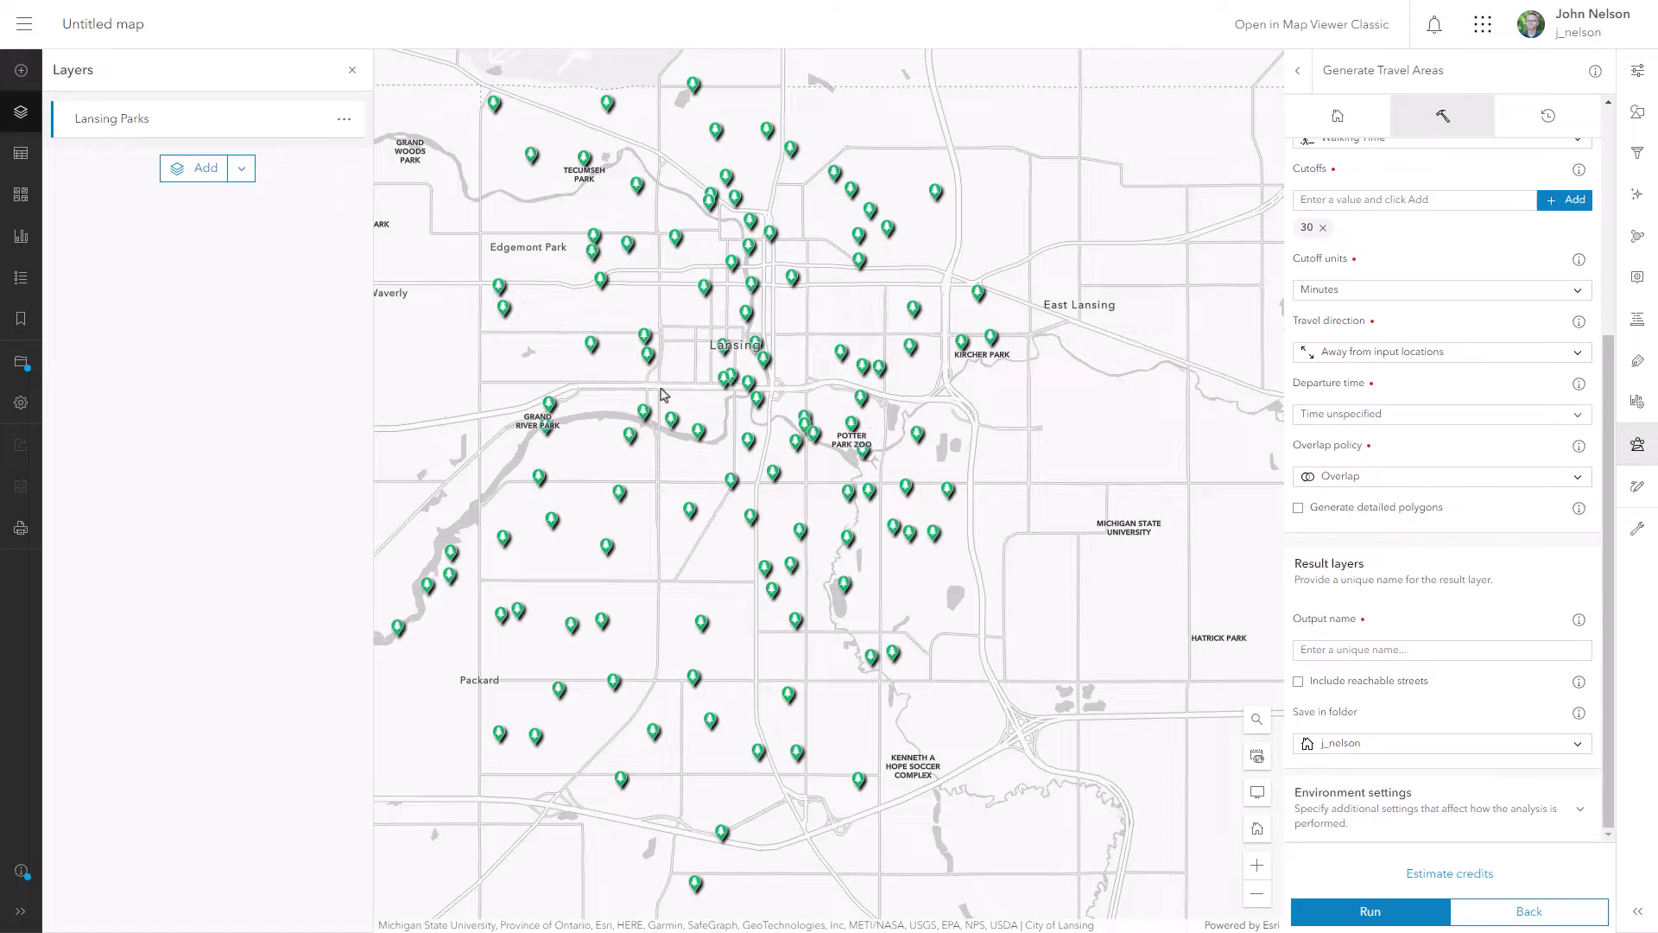
drag(690, 394, 735, 392)
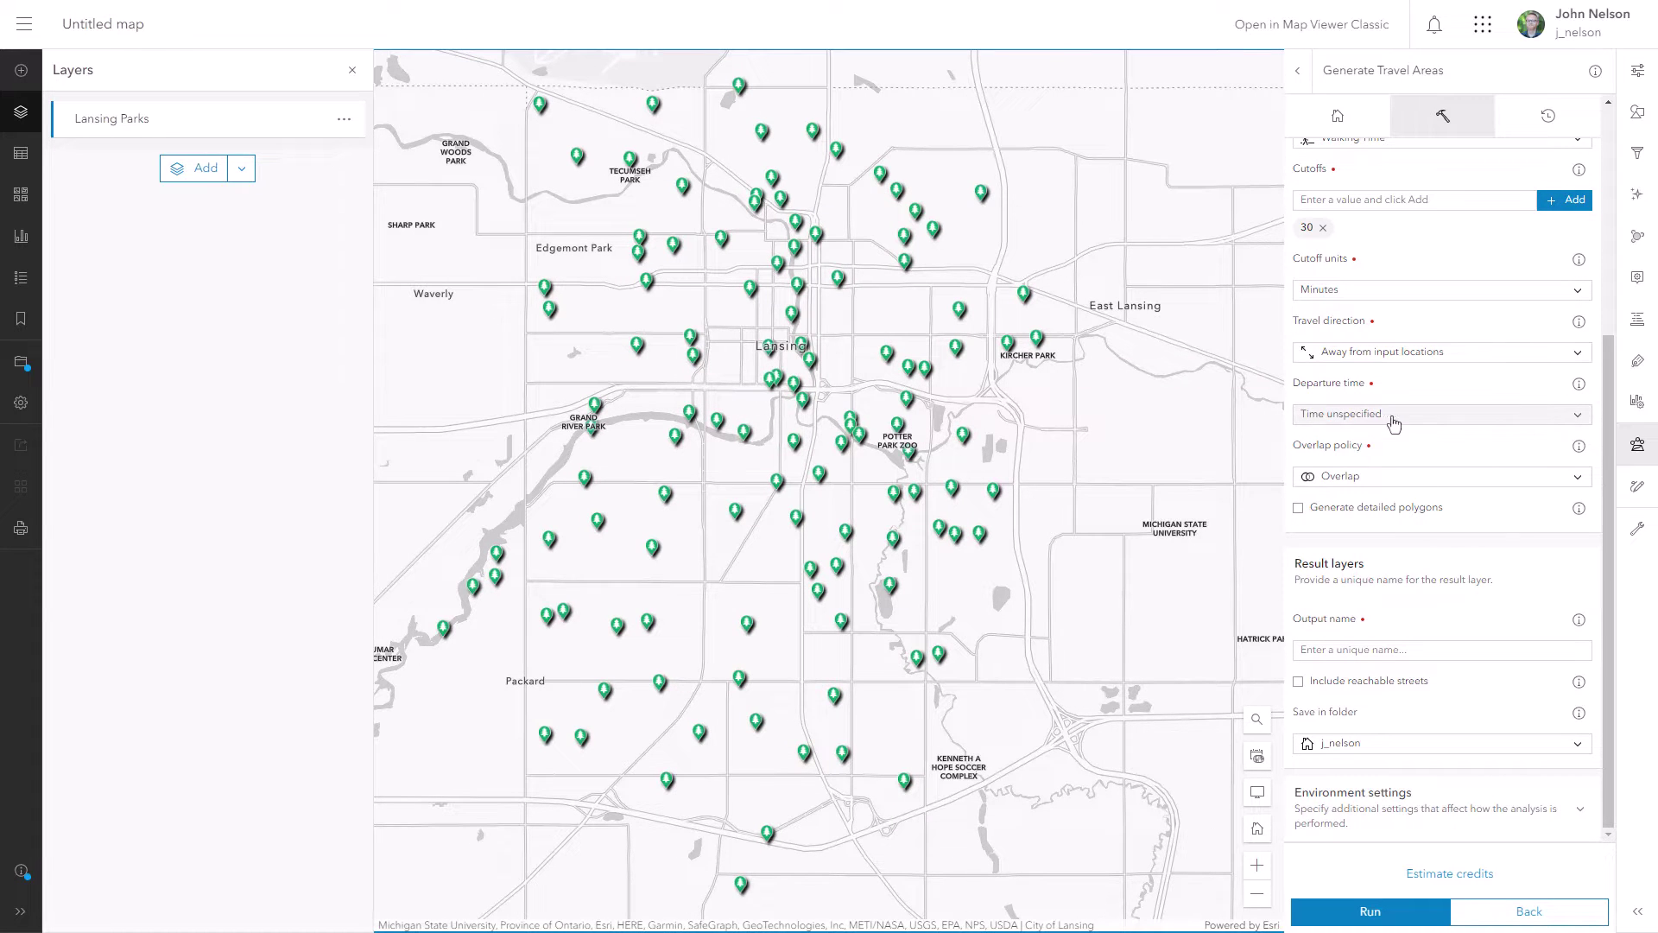
- Pick Split from the overlap policy choices for the travel areas
click(1337, 448)
click(1355, 479)
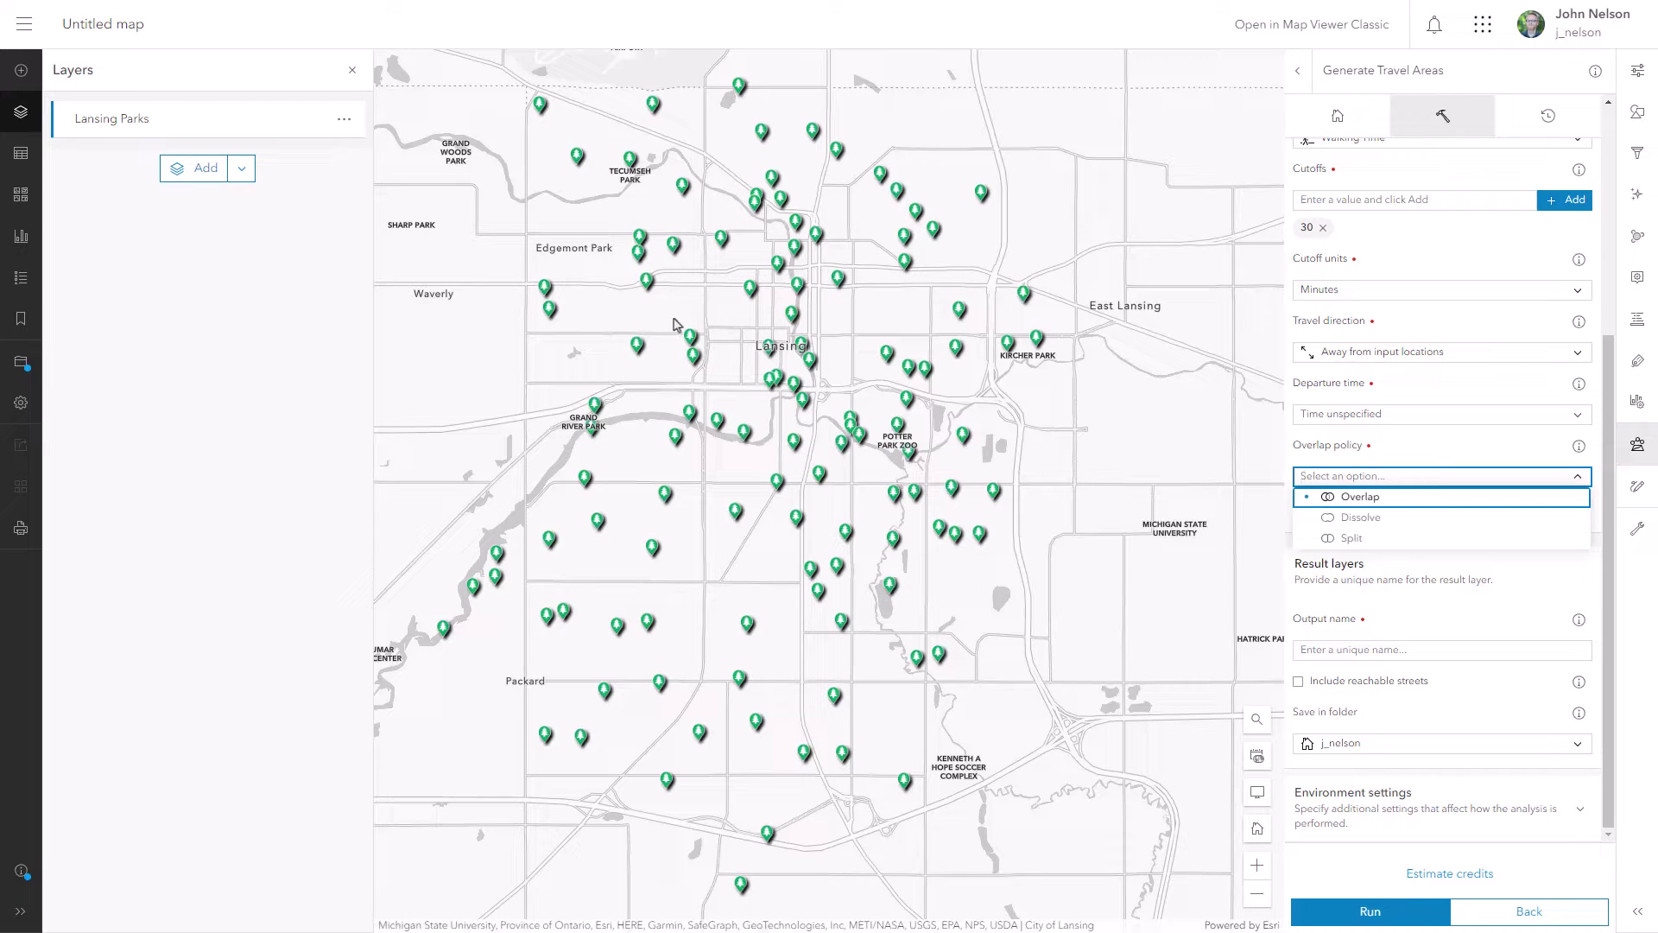
click(1353, 539)
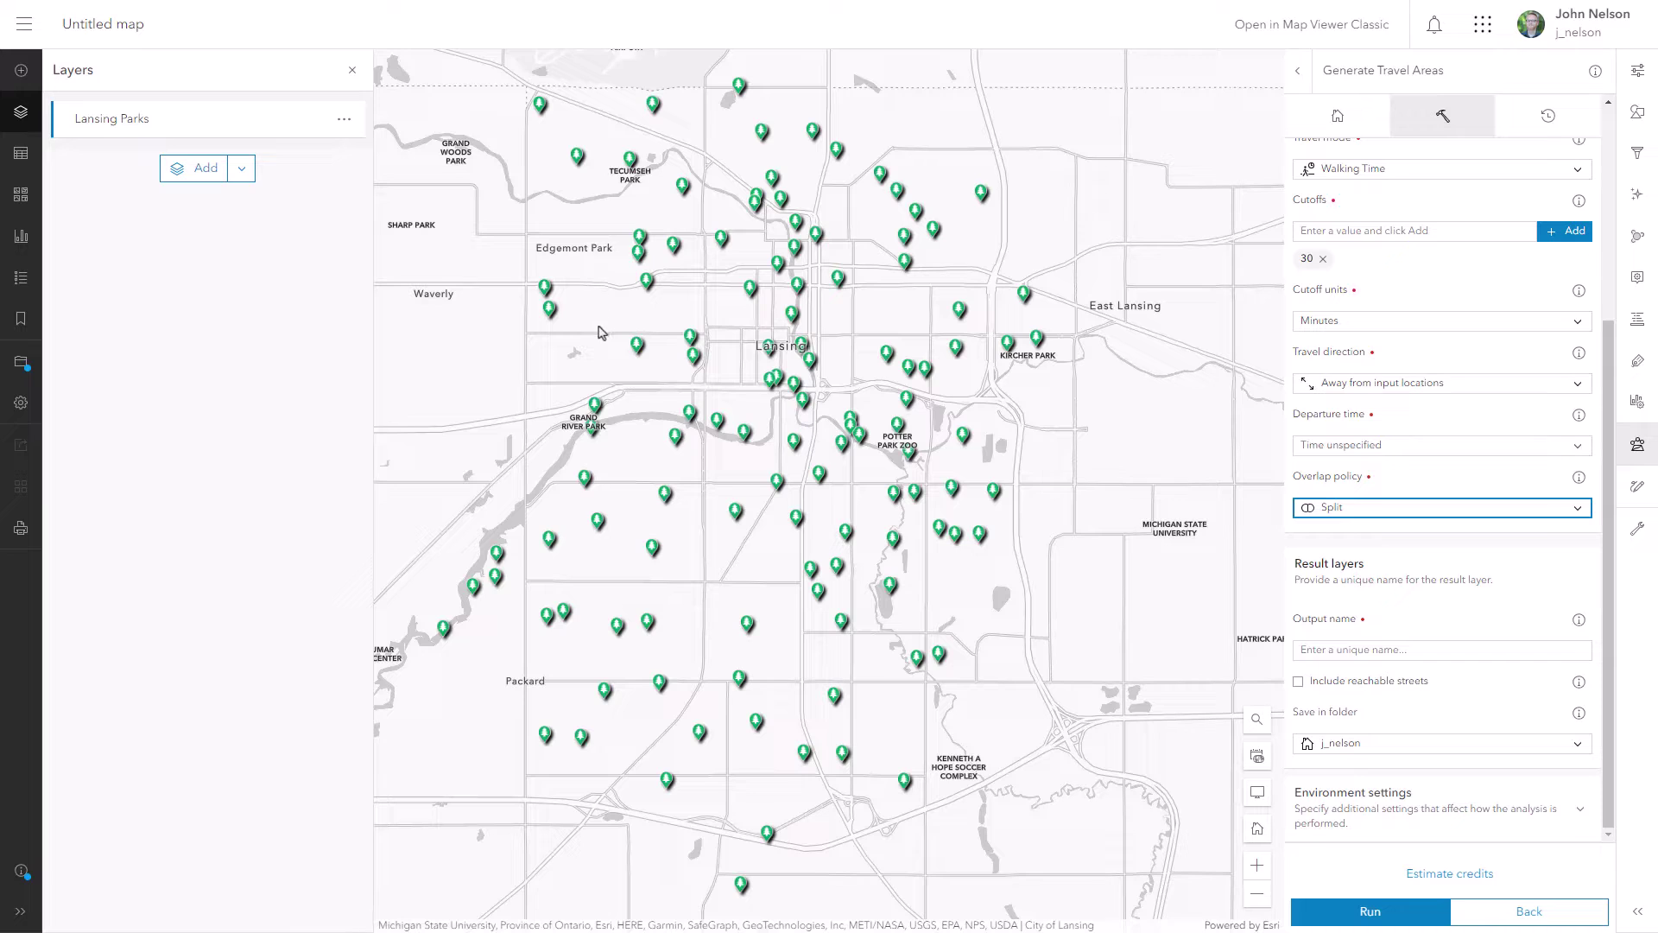
click(1452, 621)
- Name the output layer 'Park Walk Neighborhoods'
click(1400, 657)
text(P)
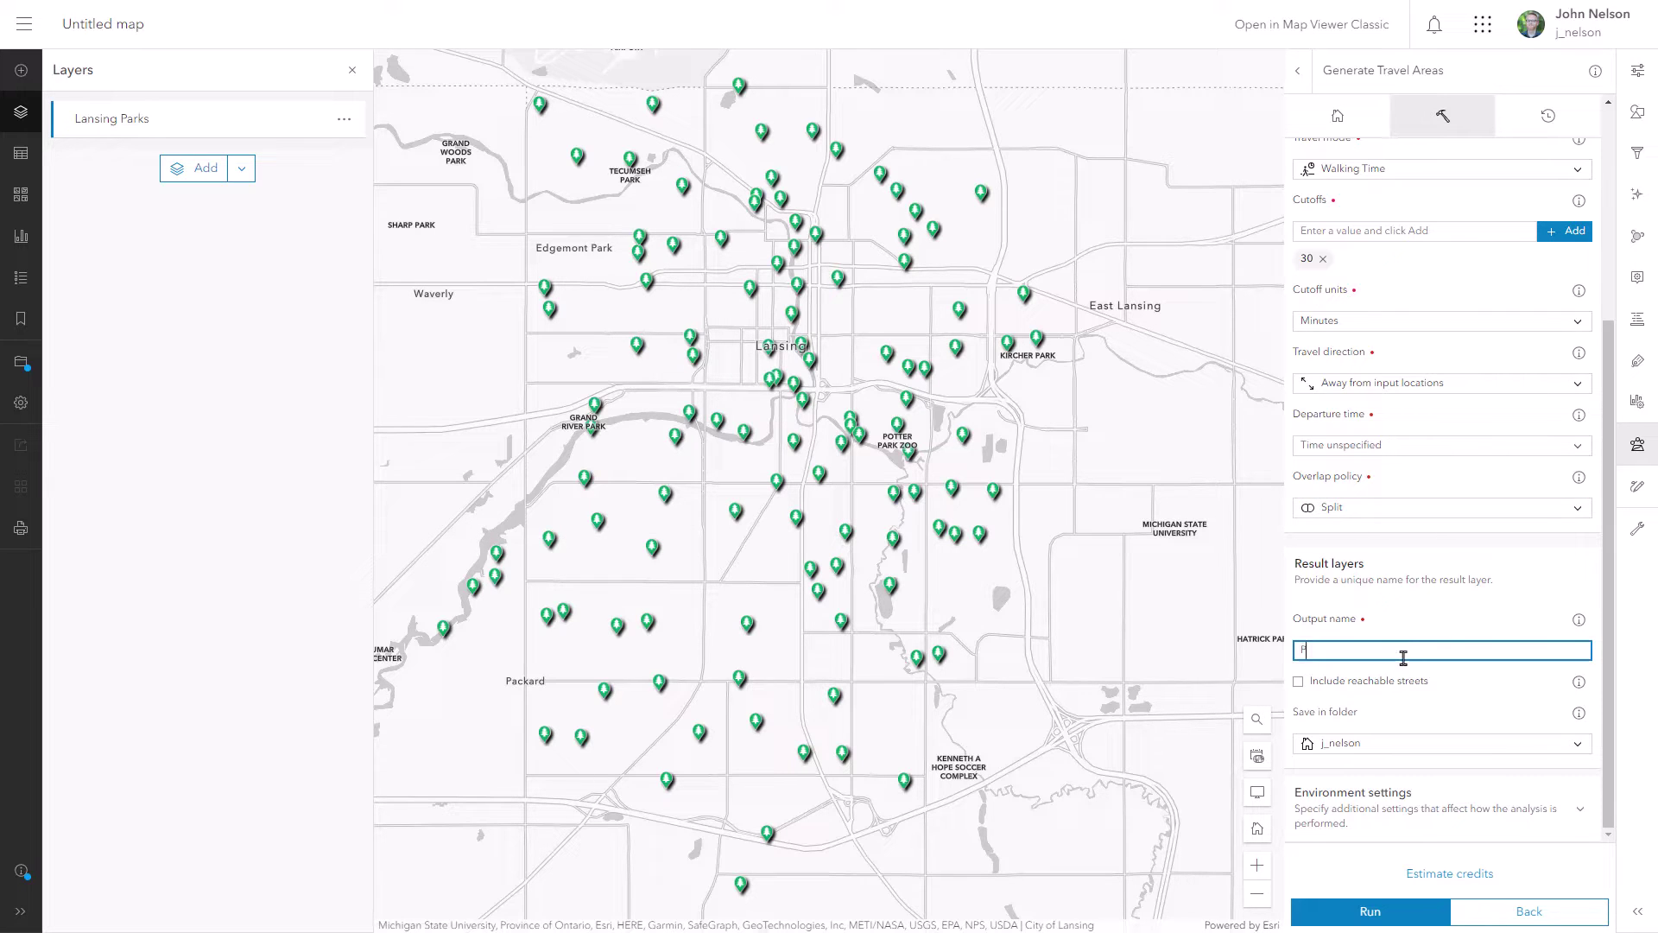
text(ark Walk Neighborhoods)
click(1444, 768)
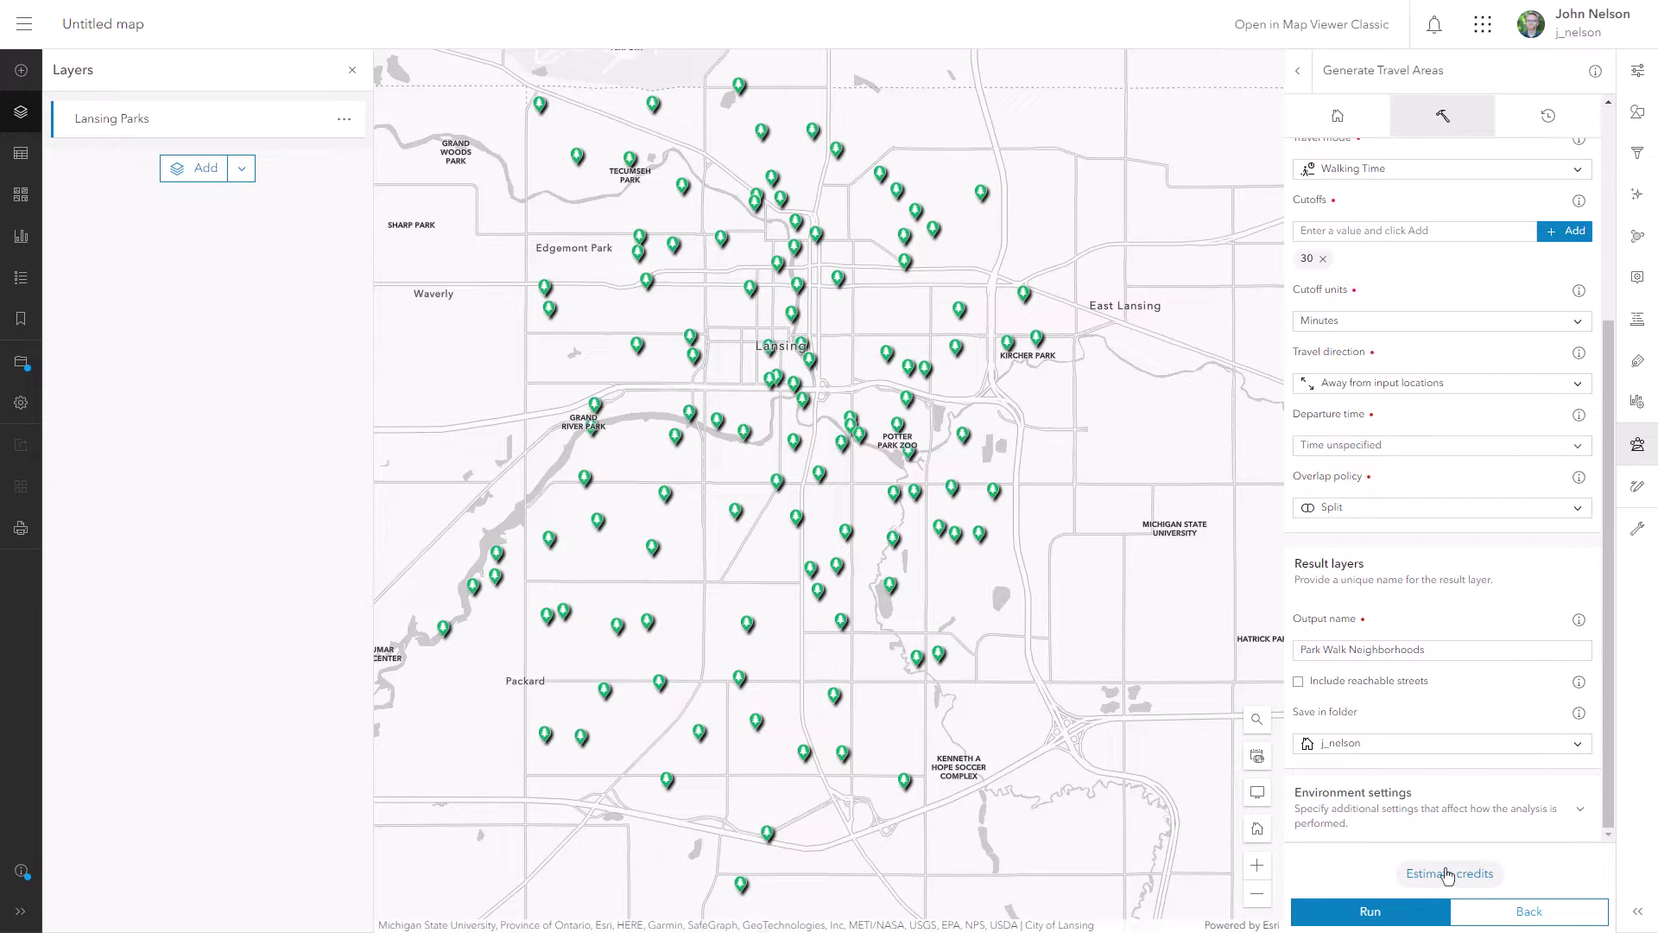
- Estimate the run's cost and review the 58-credit details for 116 features
click(1448, 874)
click(1494, 865)
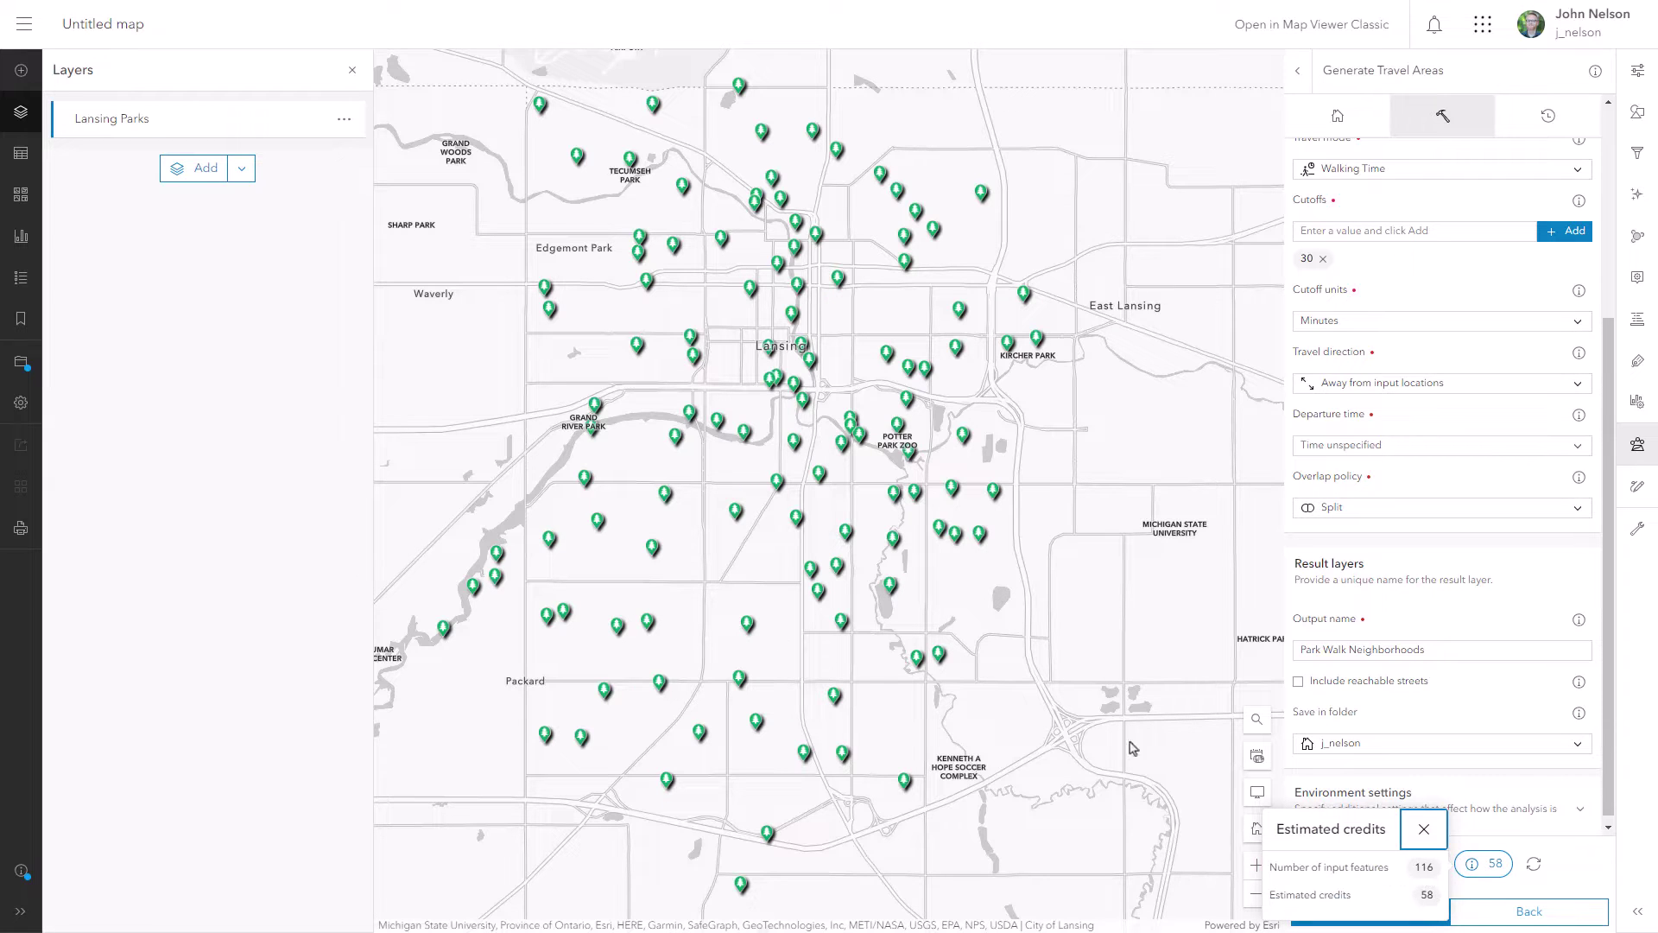
click(1421, 831)
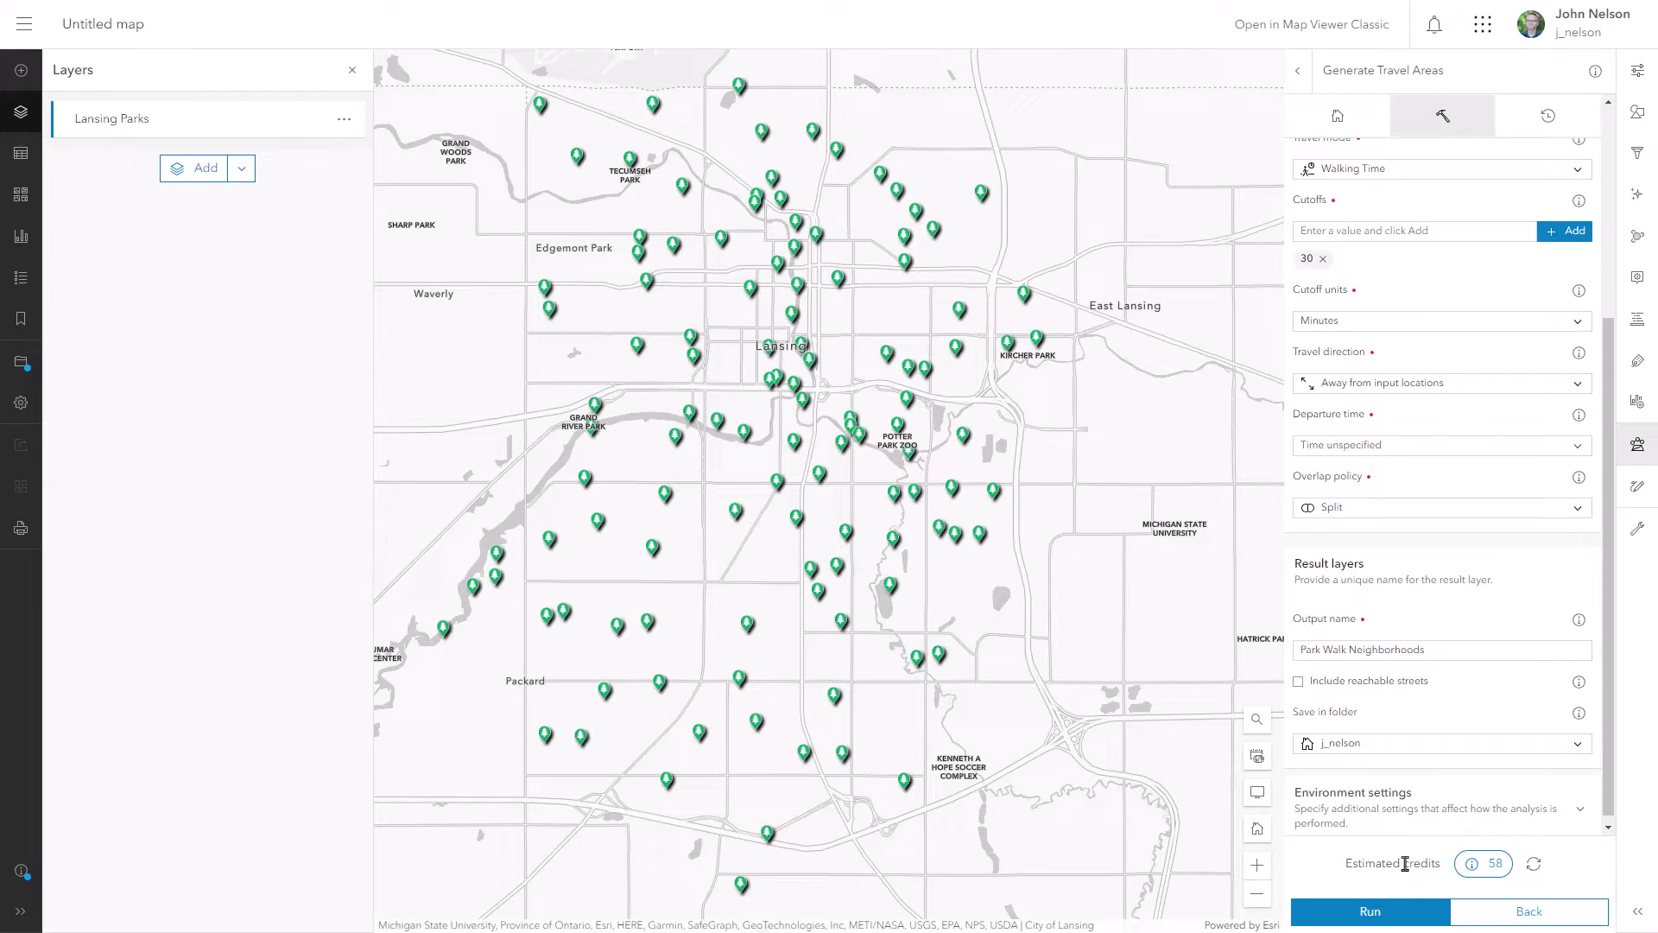
click(1383, 915)
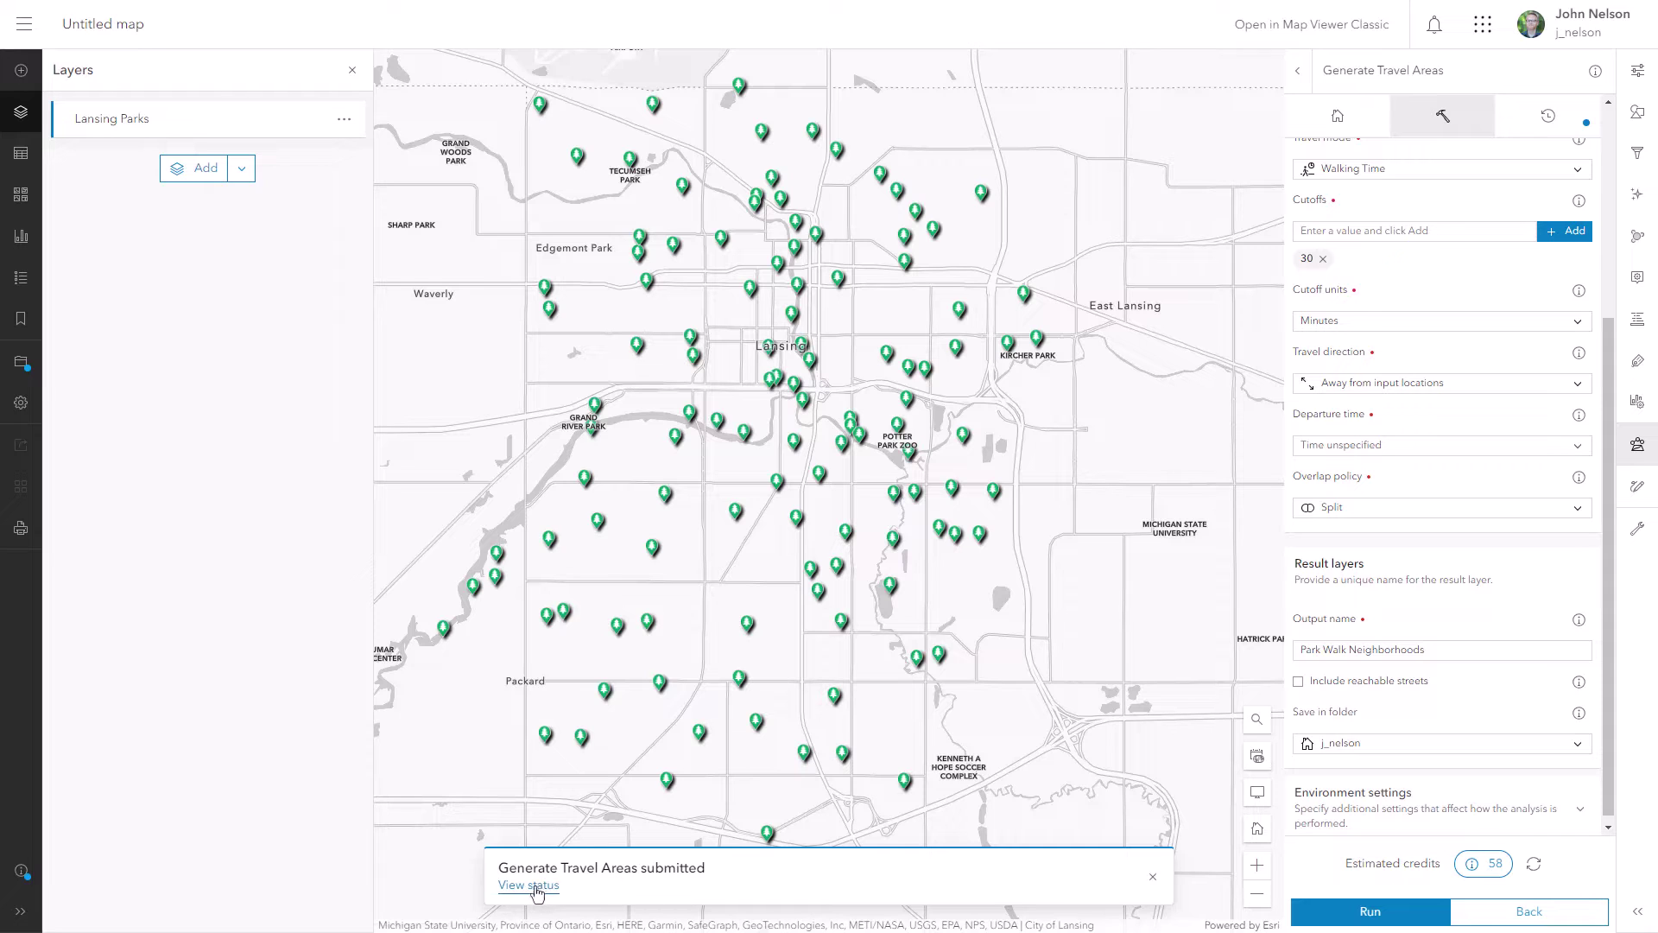
click(528, 899)
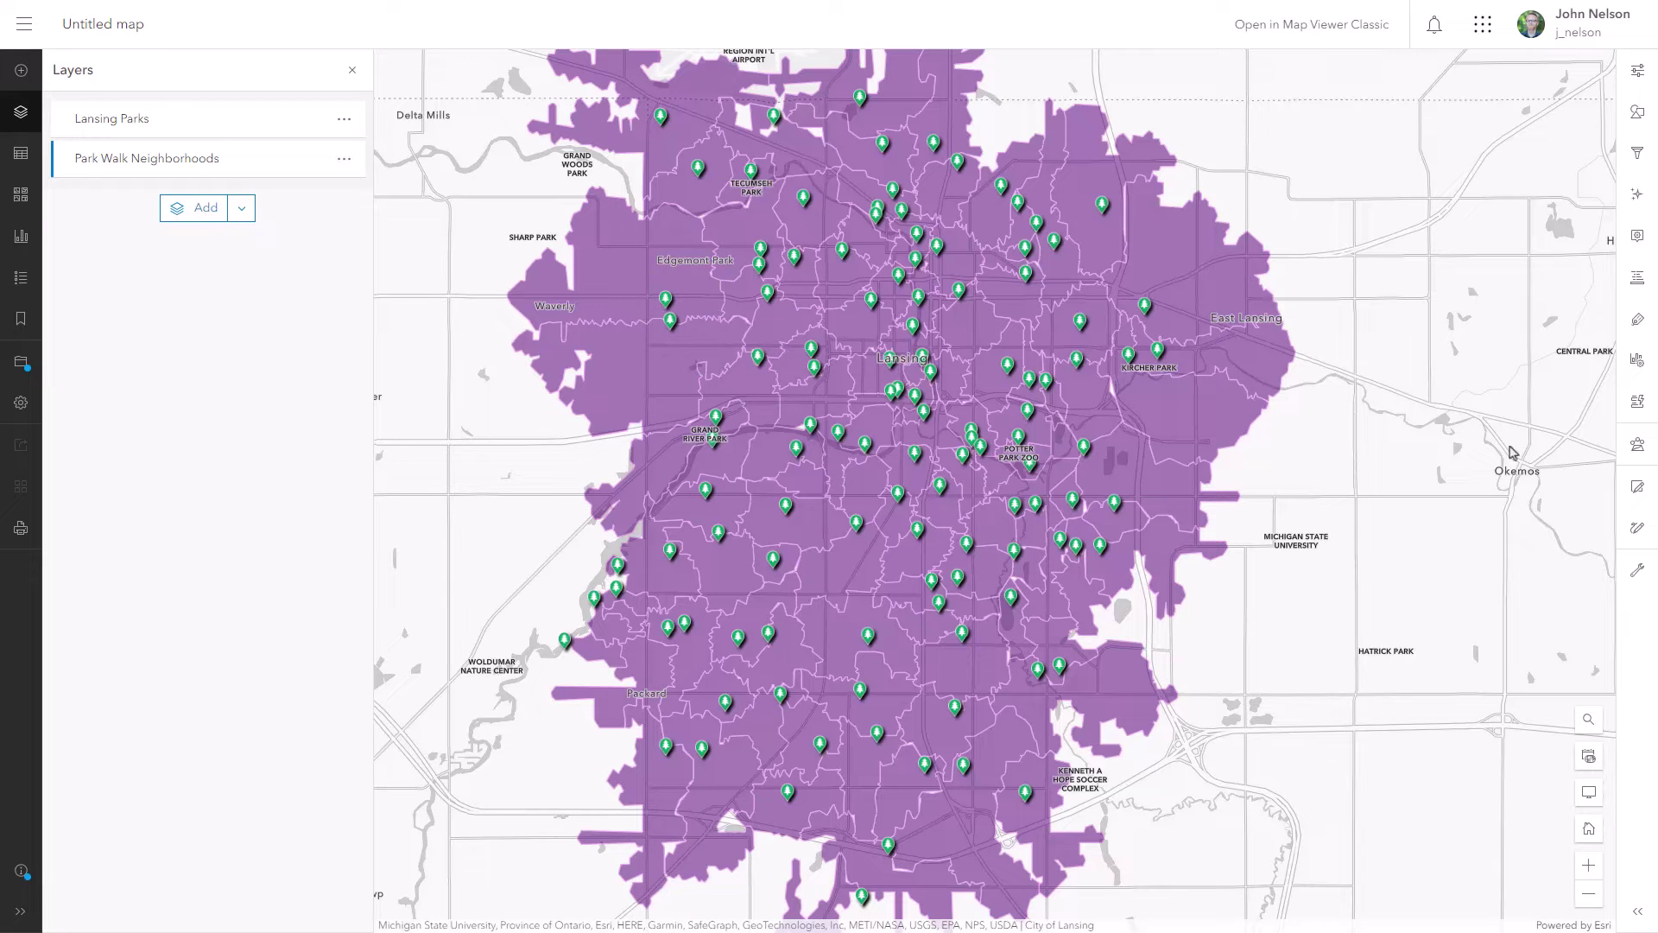
- Search the analysis tools for 'enrich' and open Enrich Layer
click(1638, 446)
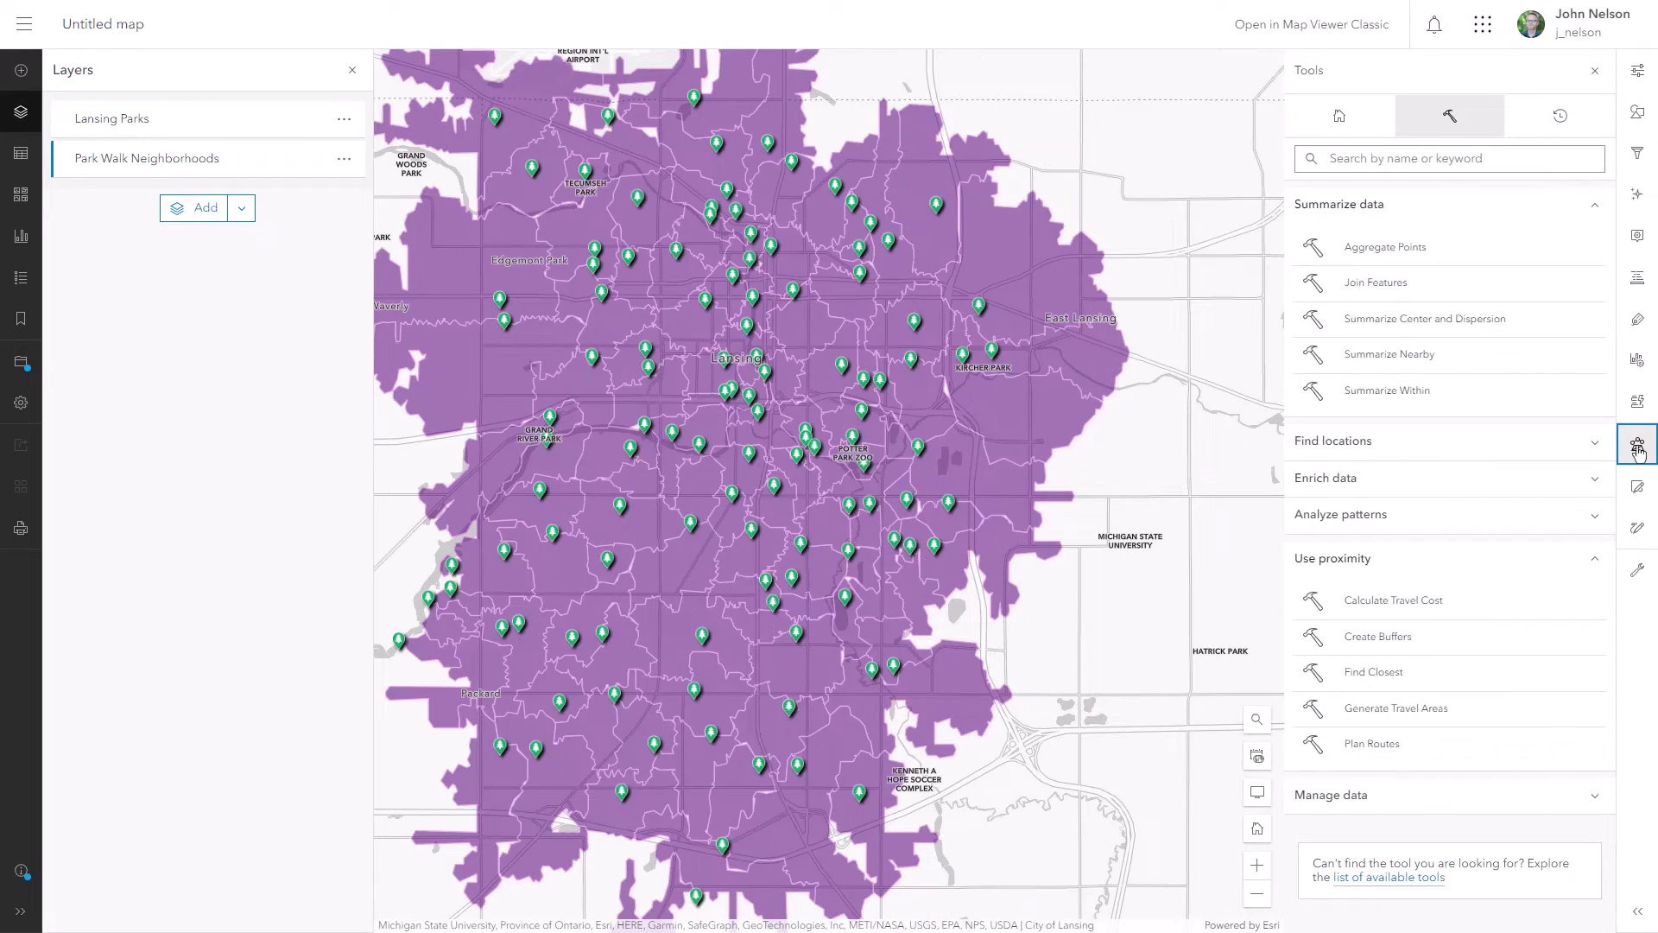
click(1373, 159)
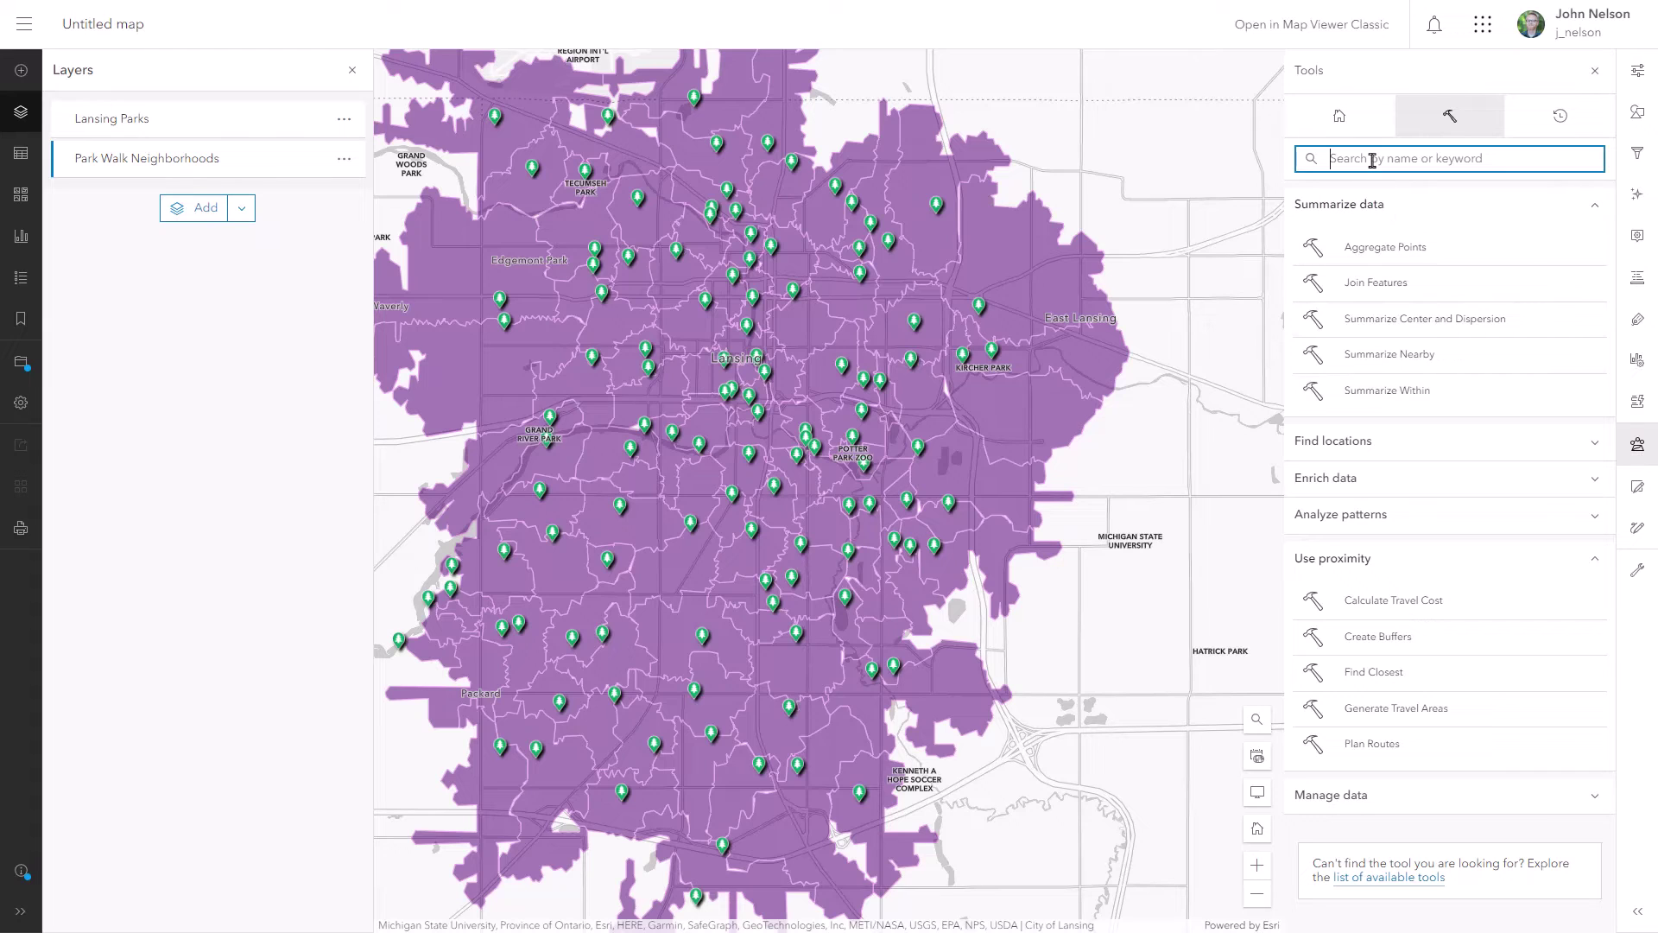
text(enrichm)
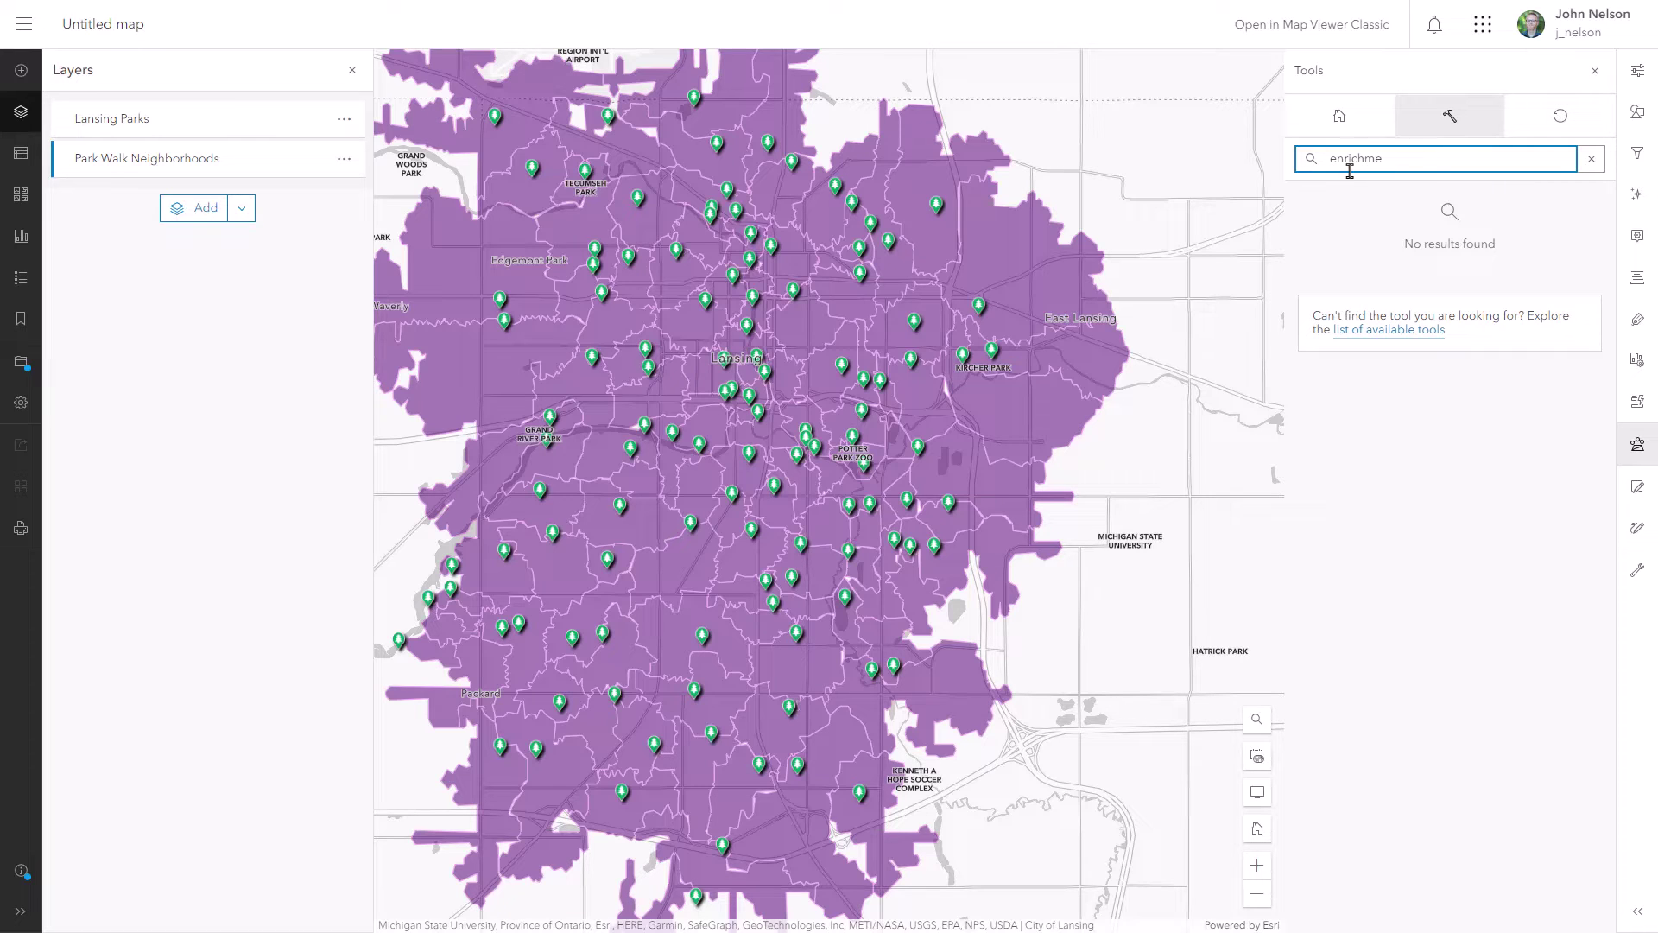
key(BackSpace)
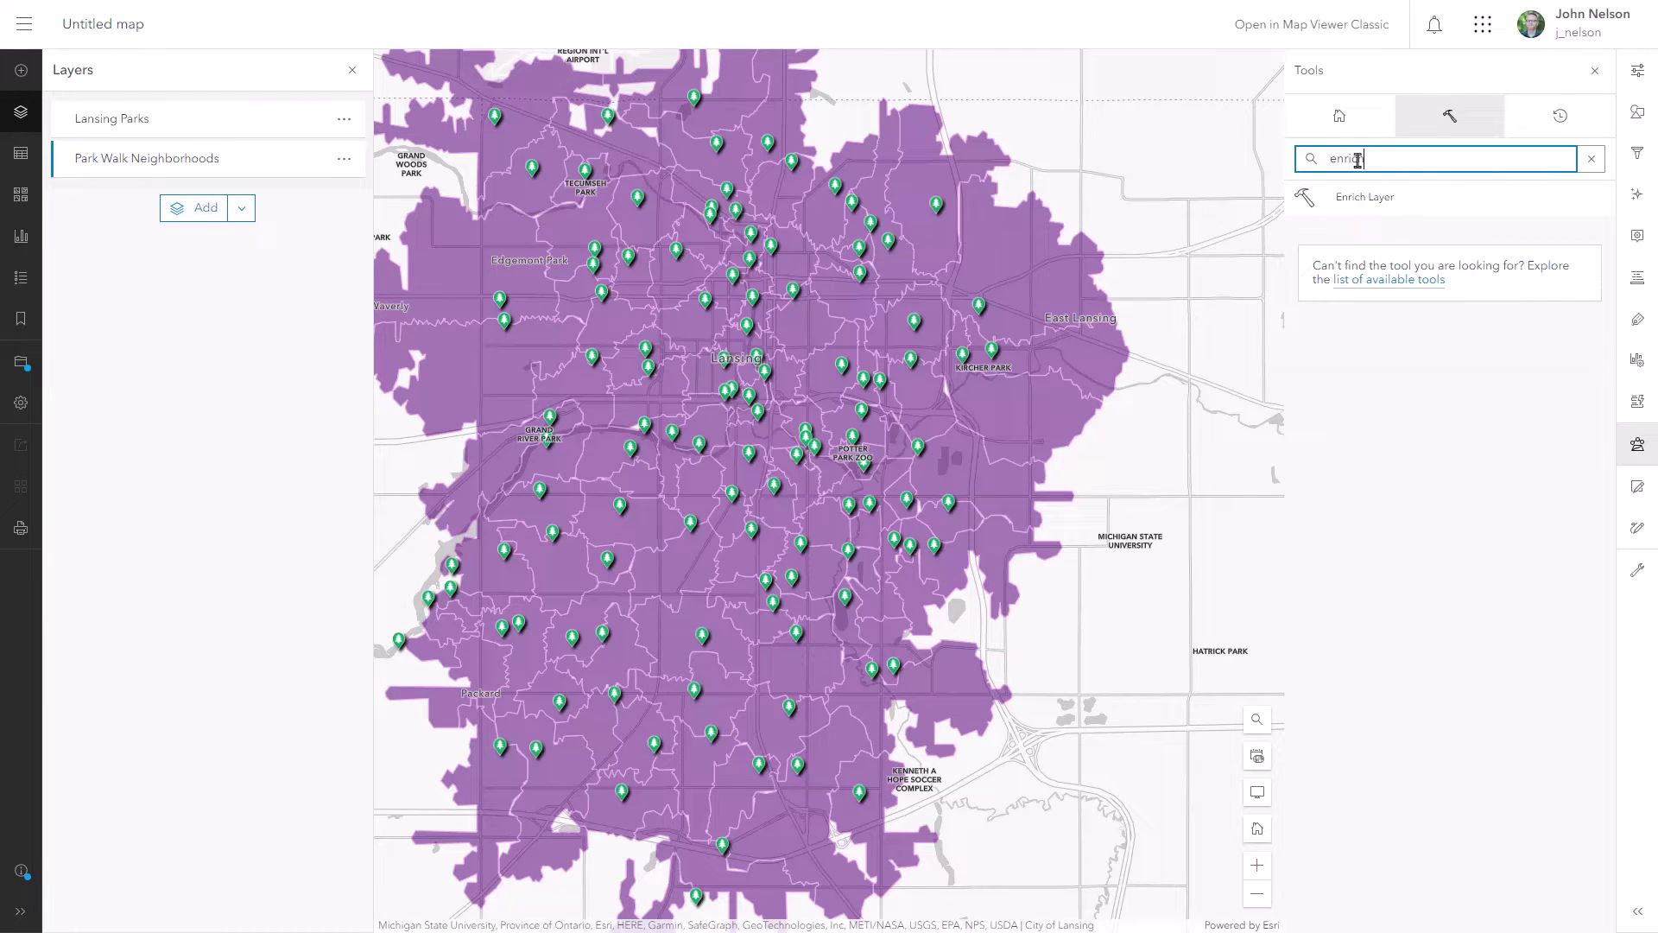
click(1361, 206)
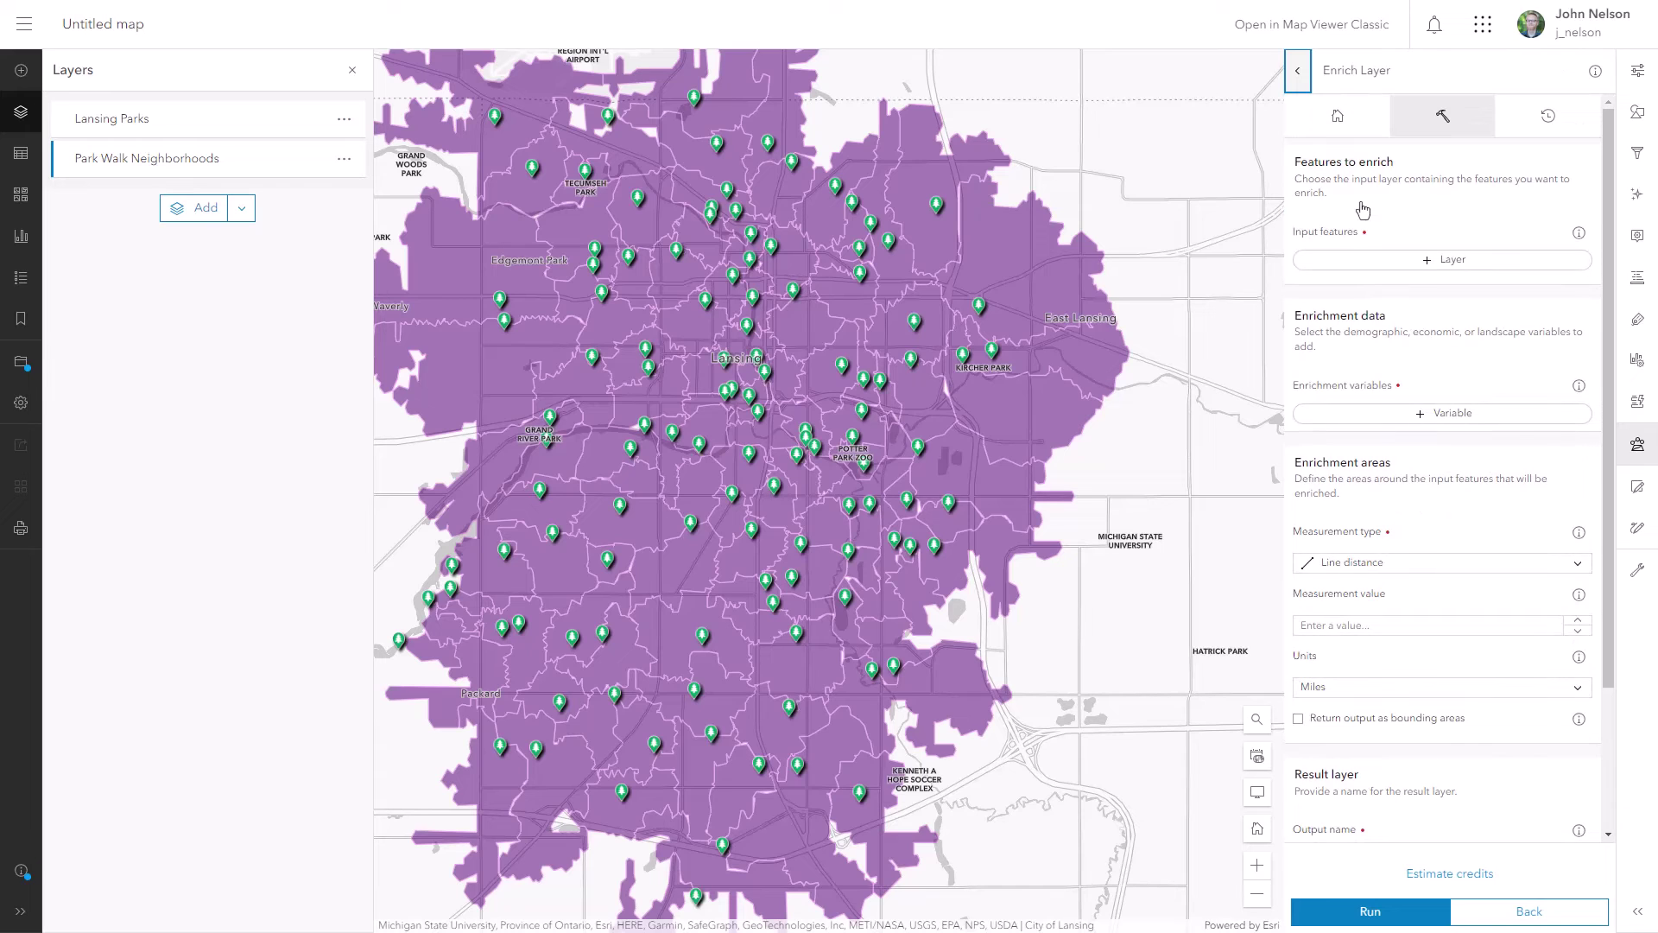
- Set Park Walk Neighborhoods (116 features) as the Enrich Layer input and open the Data Browser
click(1369, 270)
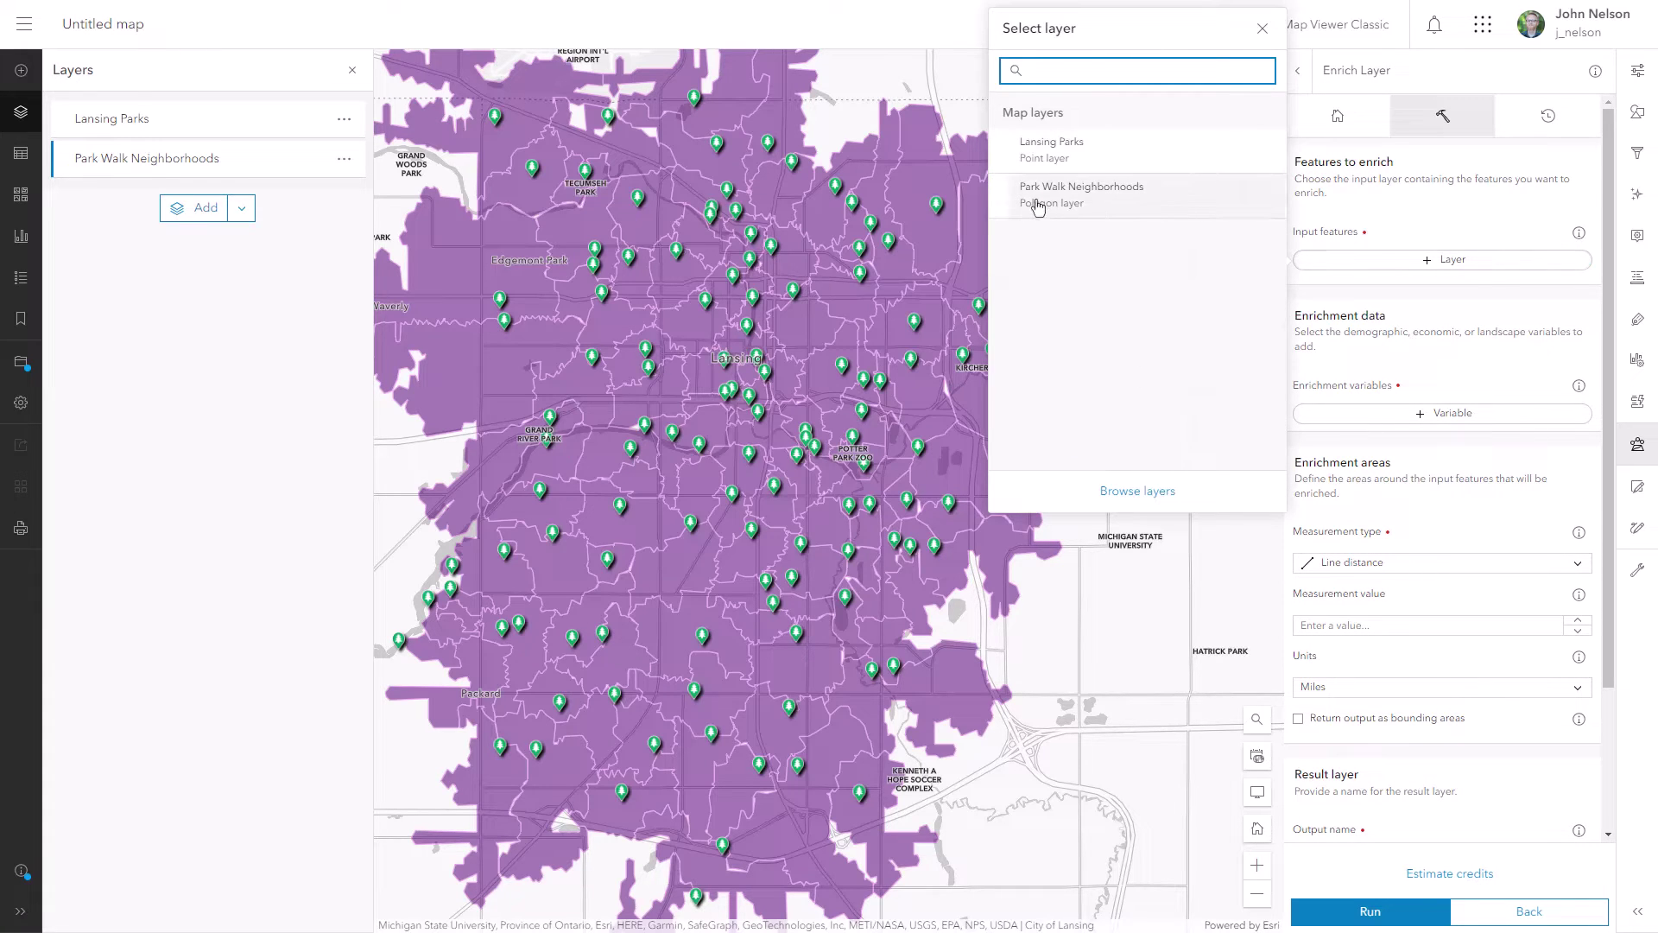
click(1082, 205)
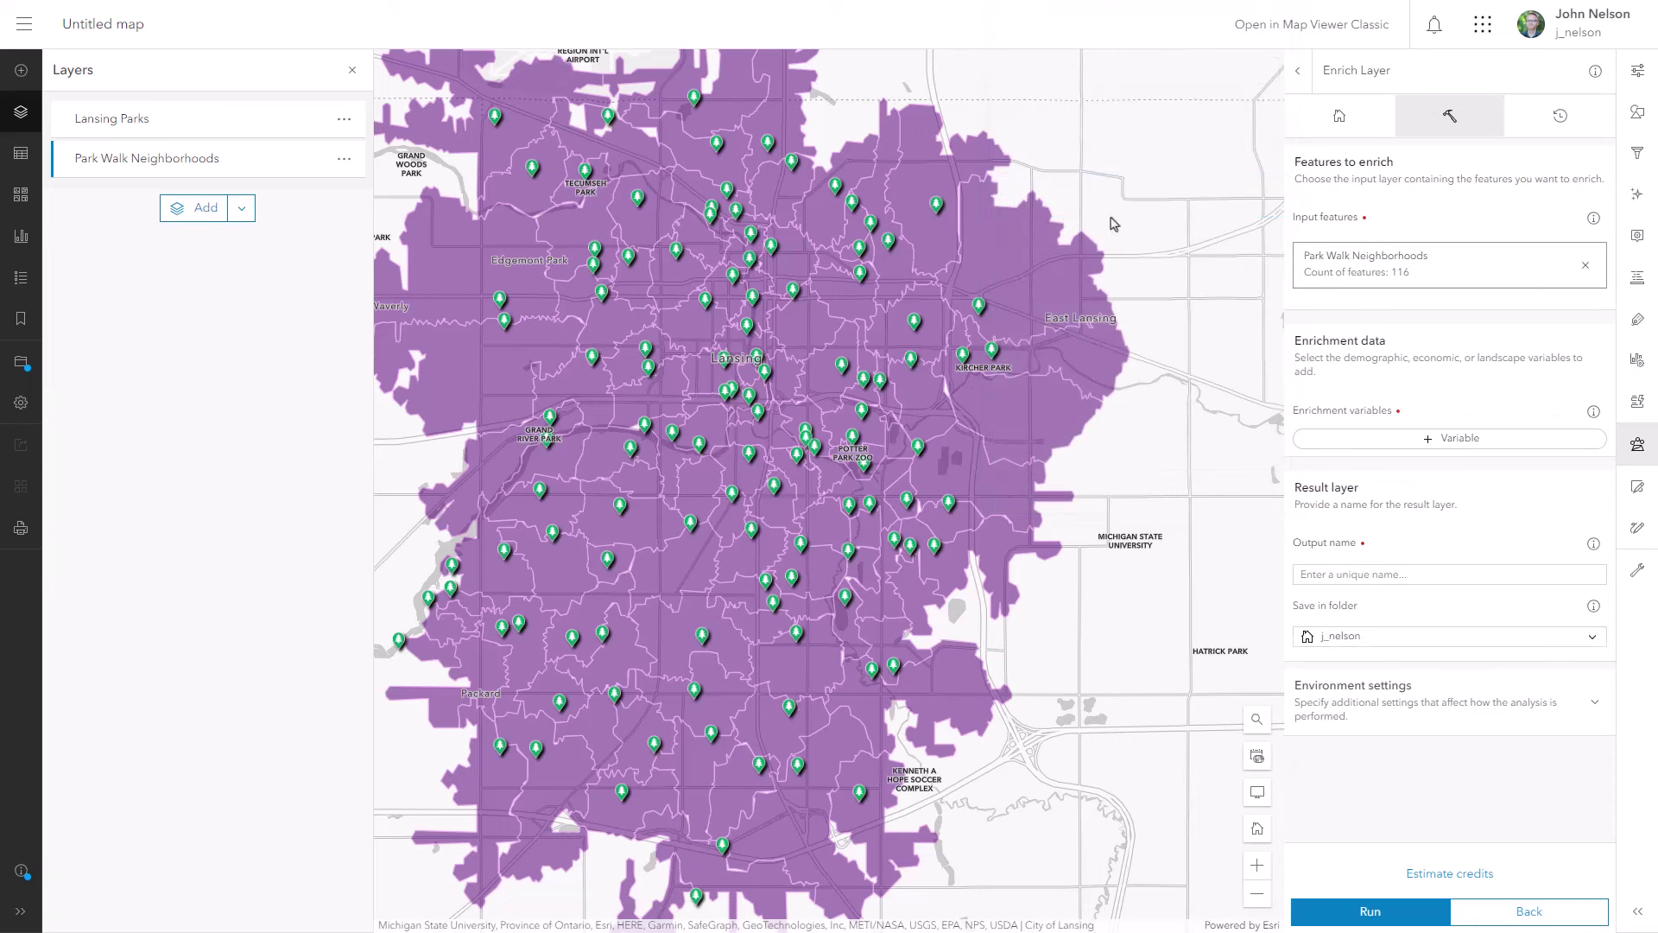
click(1441, 442)
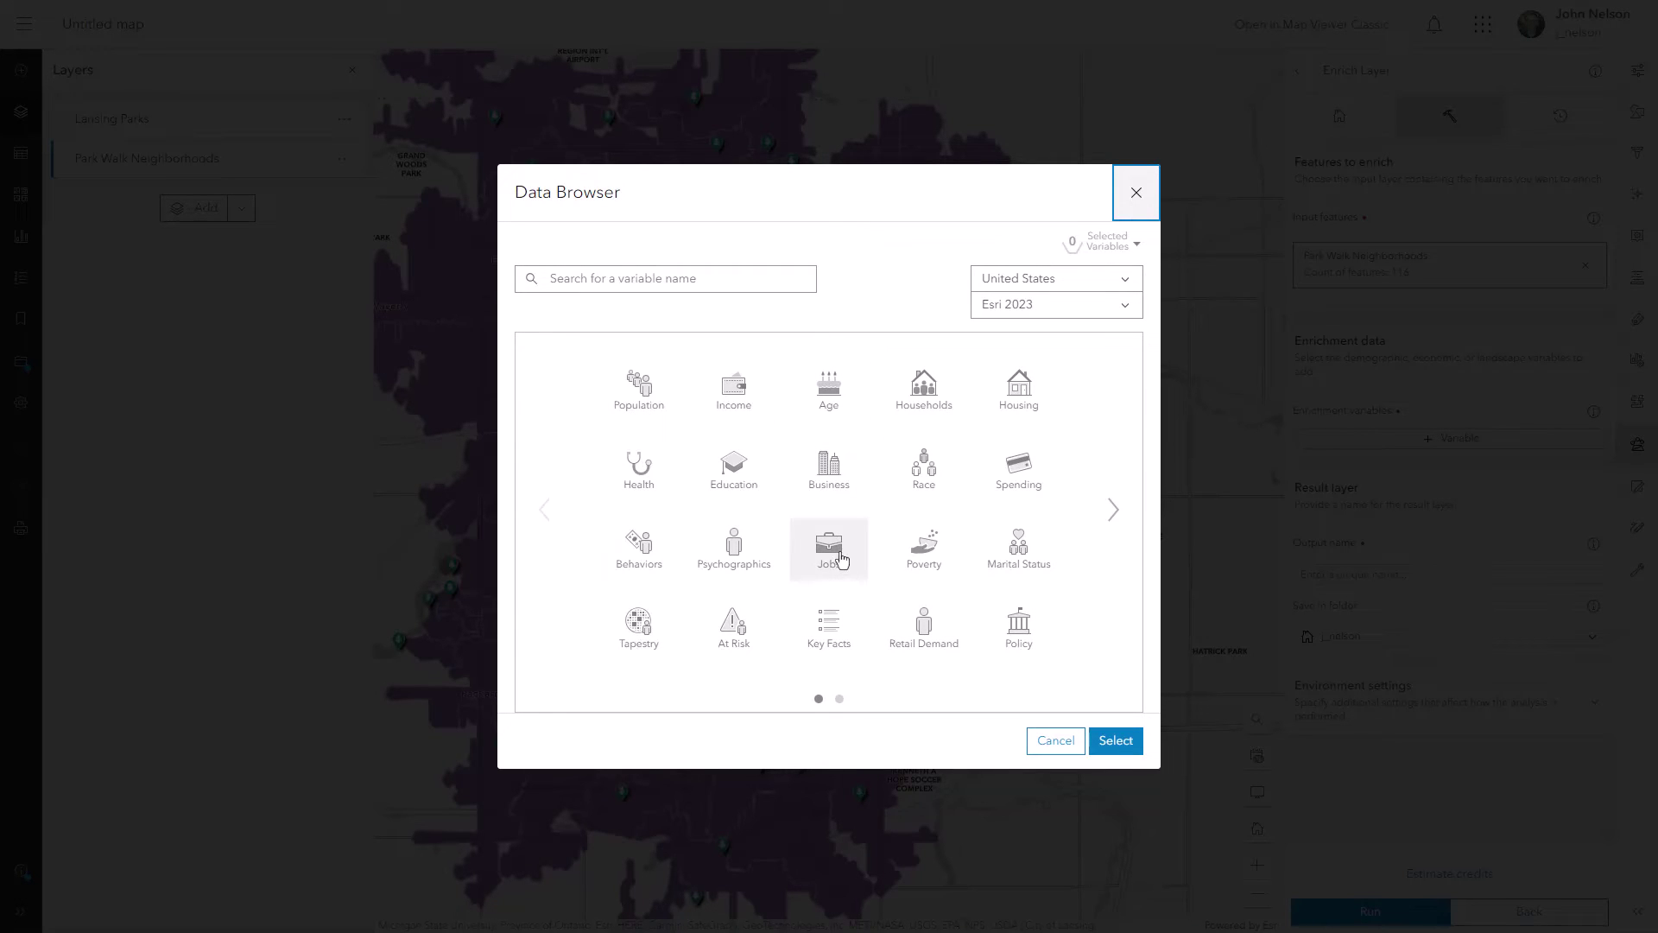
- Select 2023 Total Population under Population > 2023 Key Demographic Indicators as the variable
click(636, 389)
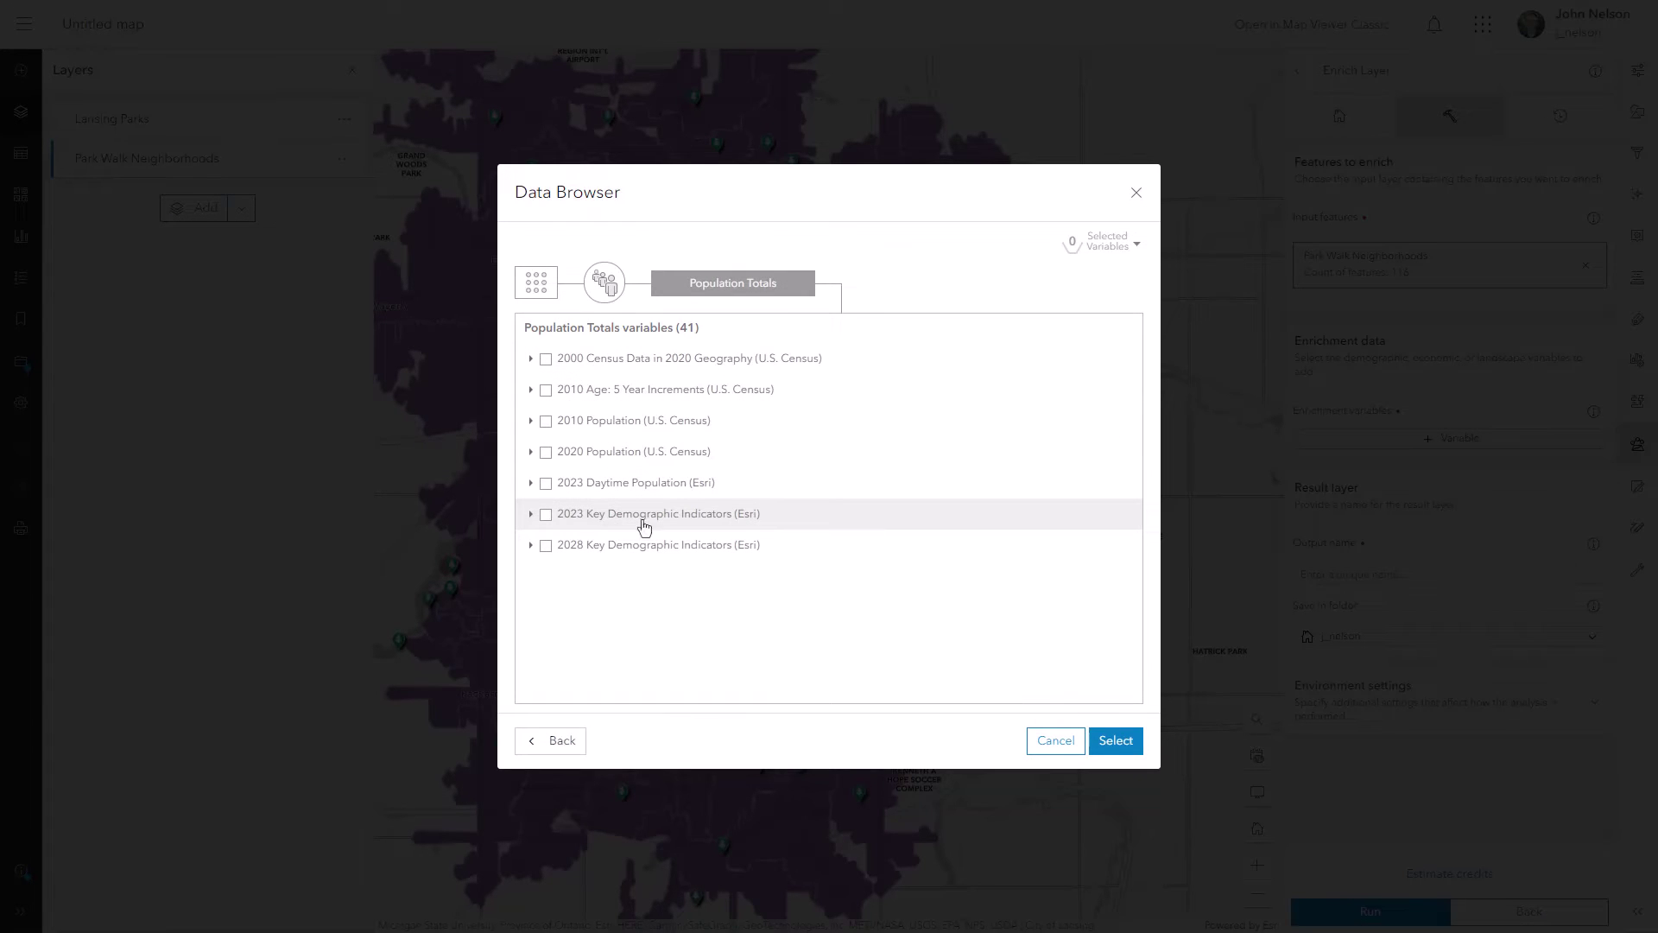
click(530, 515)
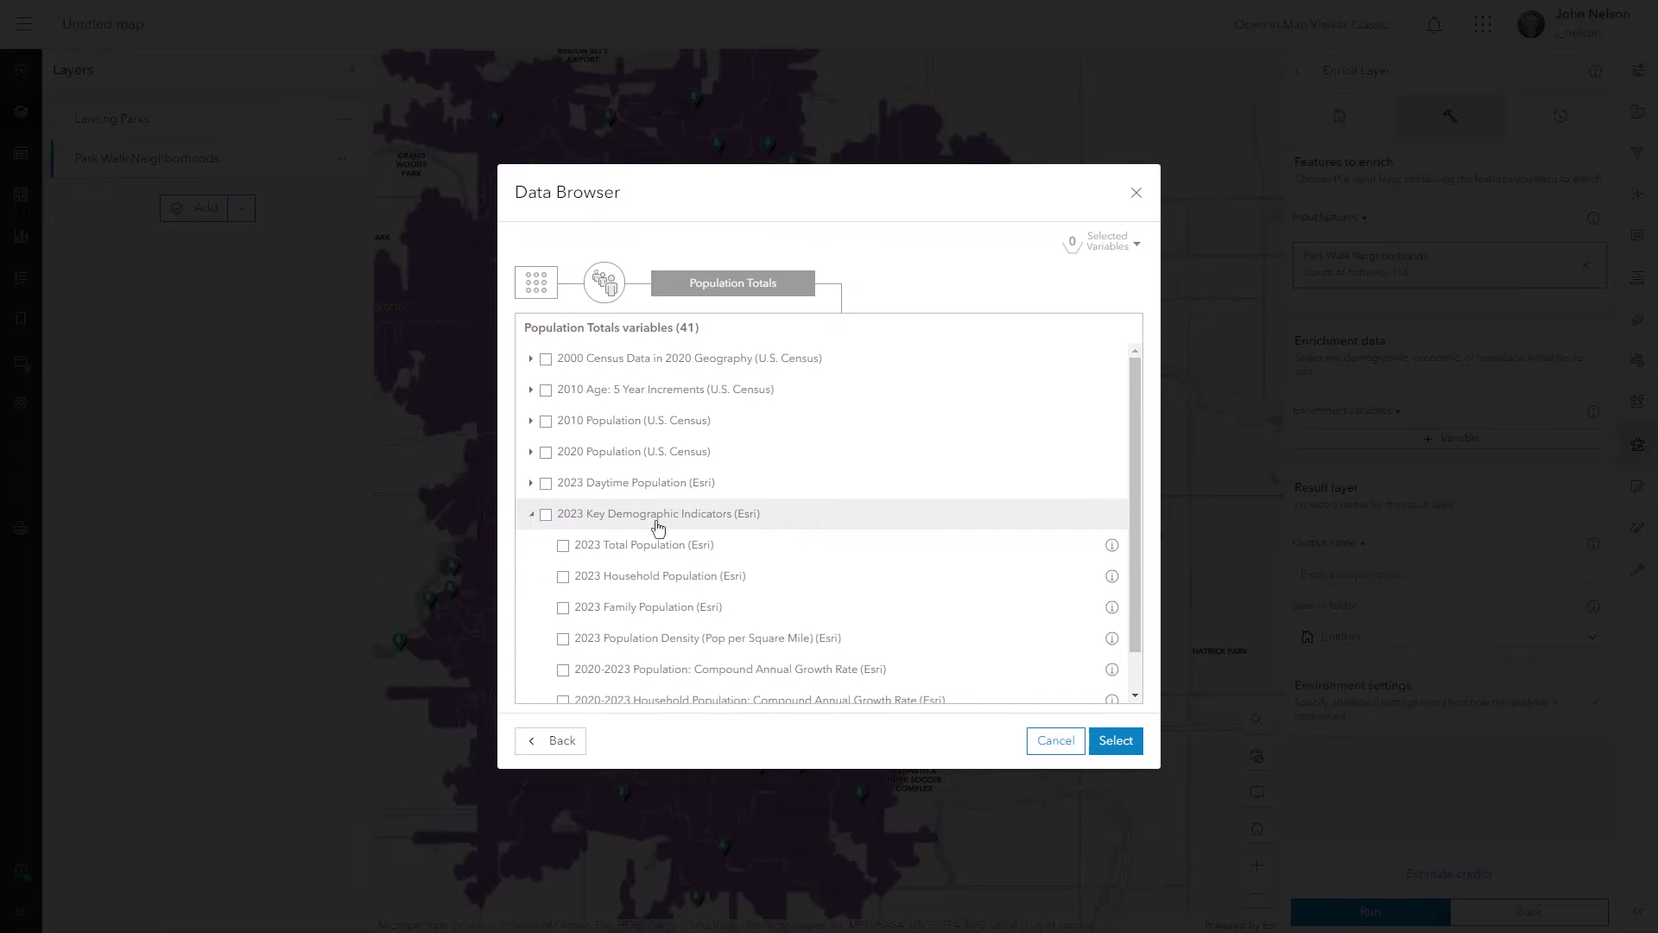
click(564, 546)
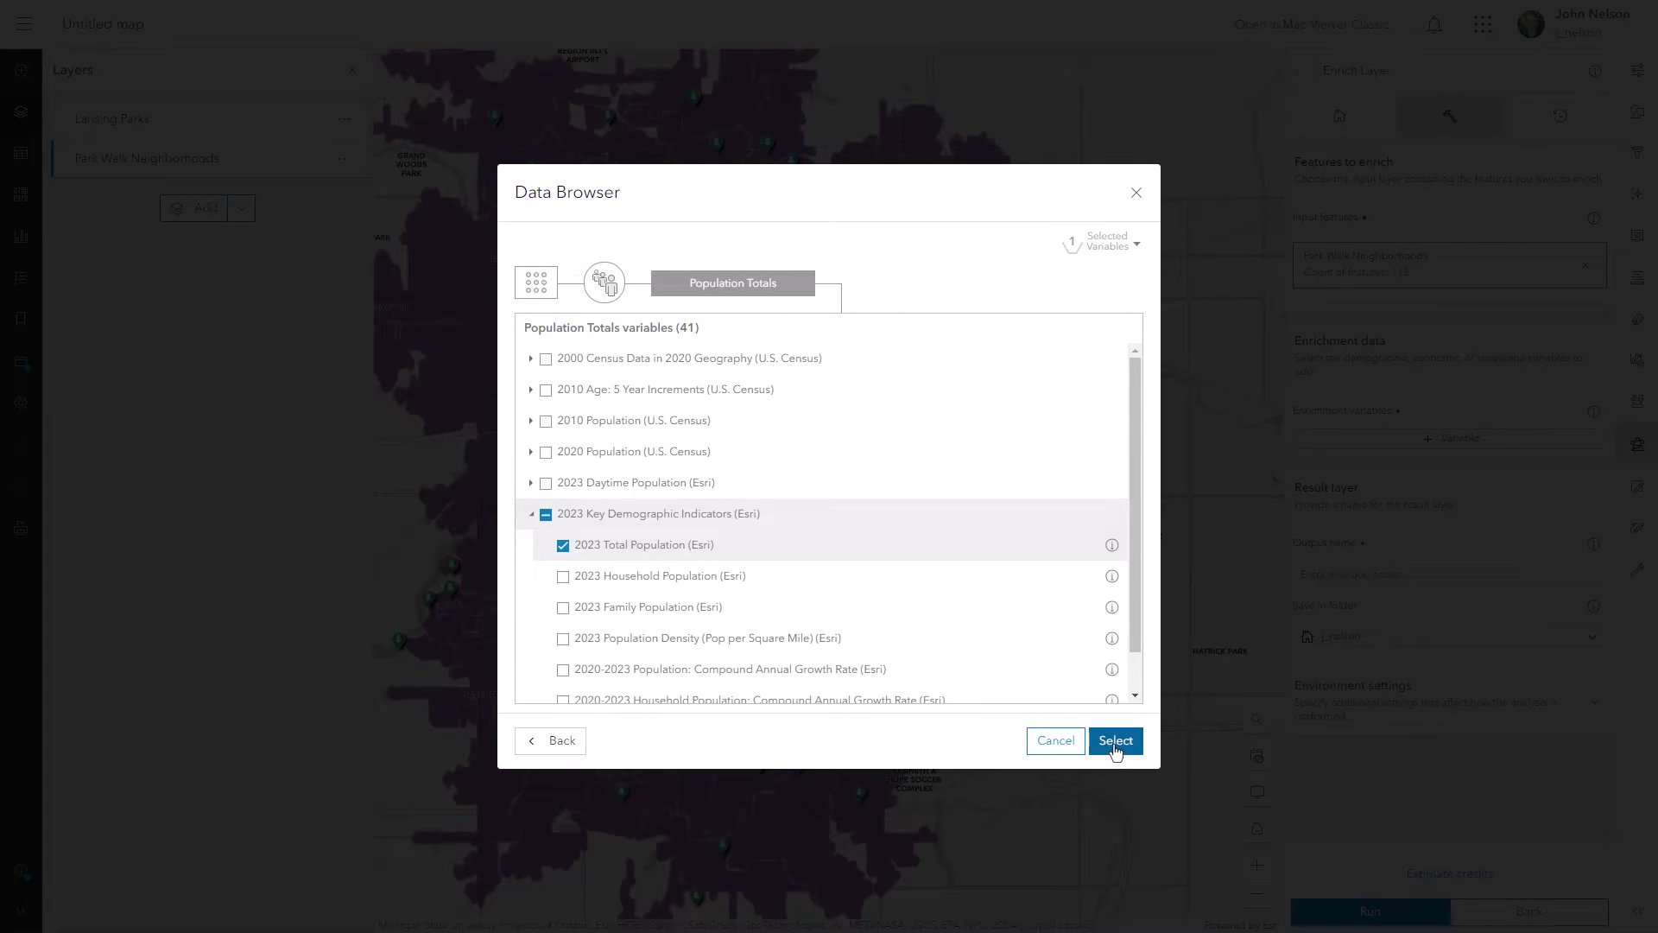
click(1116, 750)
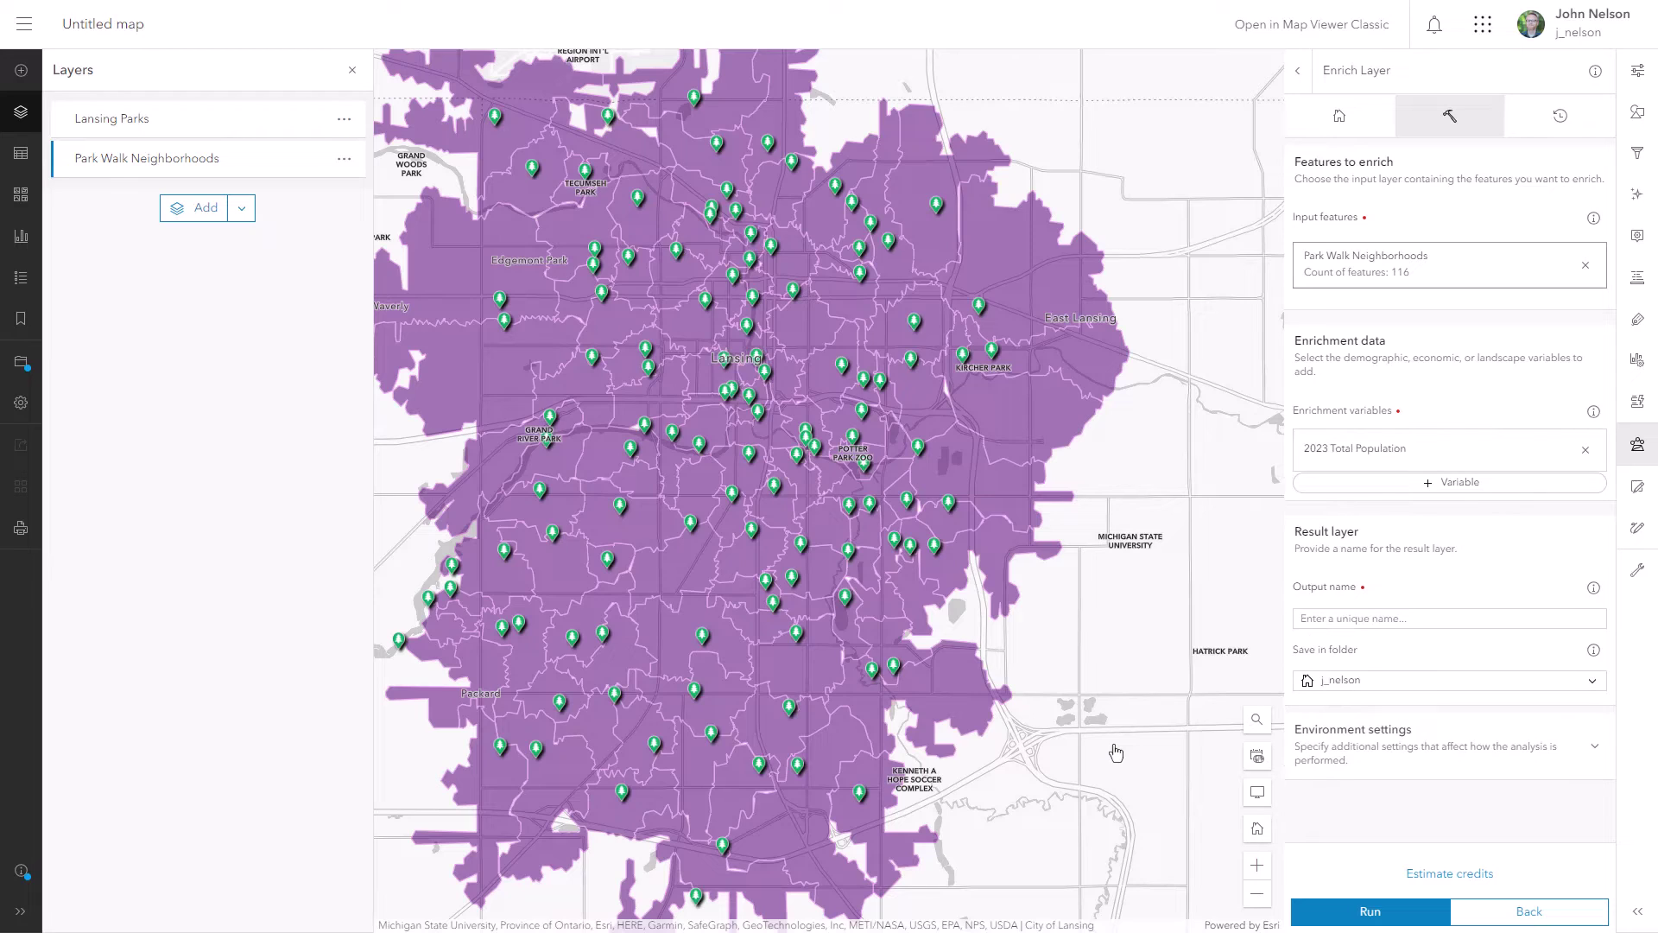
- Name the enrichment output 'Park Walk Neighborhoods Population', fixing its spelling
click(1372, 619)
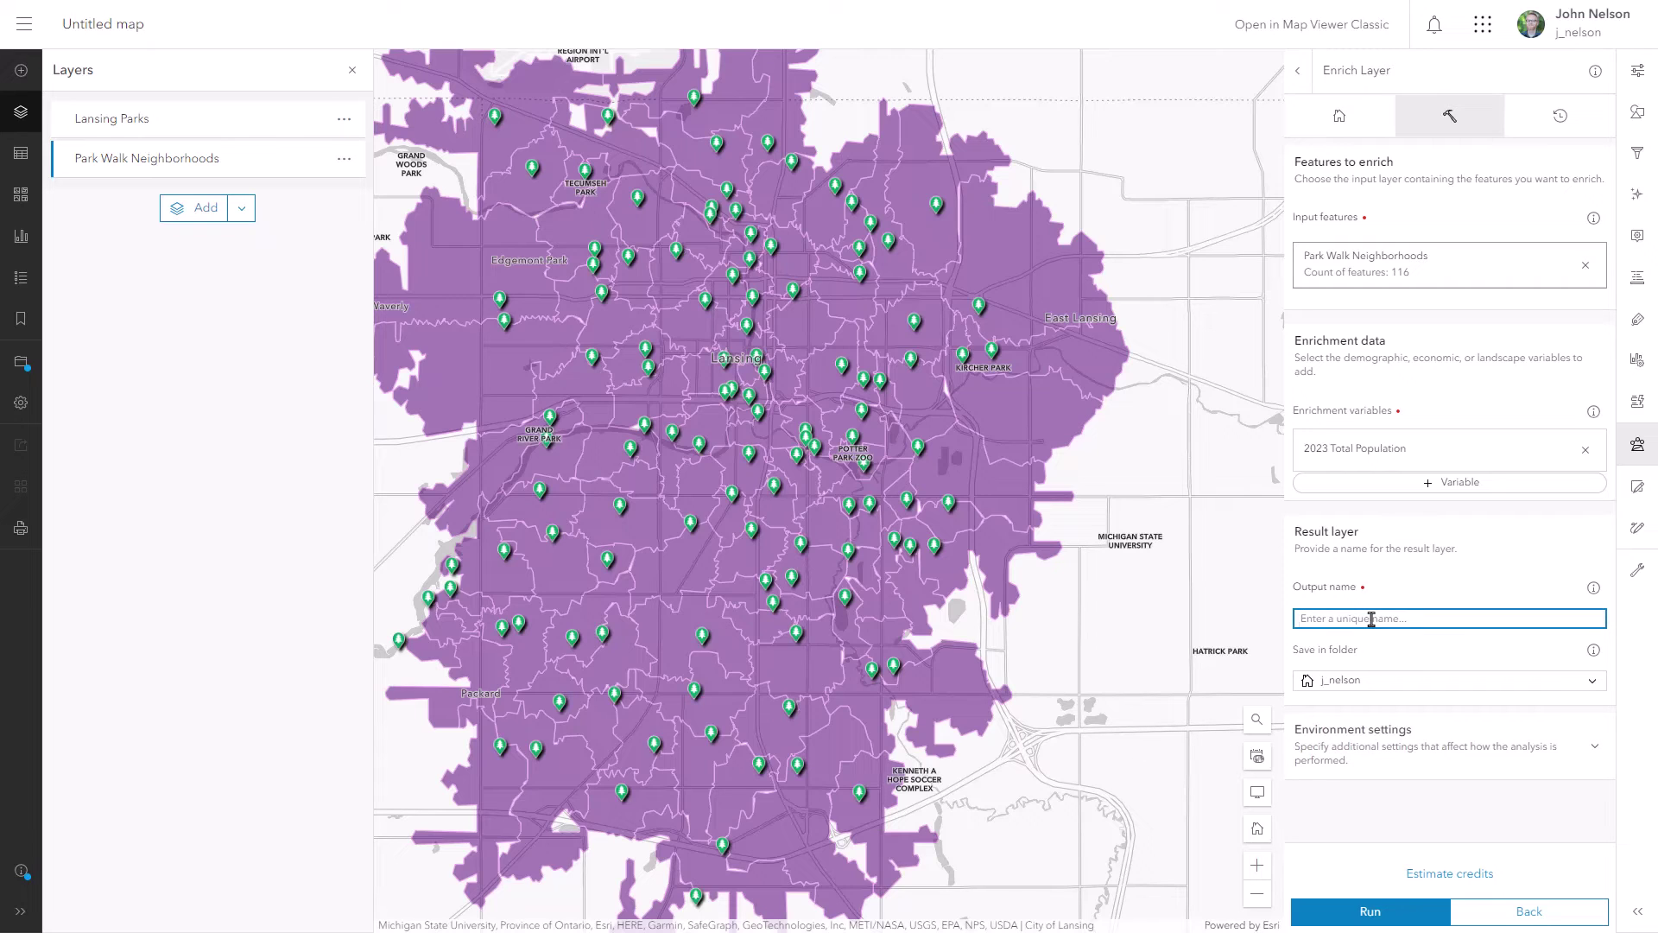
text(Park Walk Neighborhoods Population)
right_click(1388, 619)
click(1417, 298)
- Check the 1.16-credit estimate and run the enrichment
click(1460, 879)
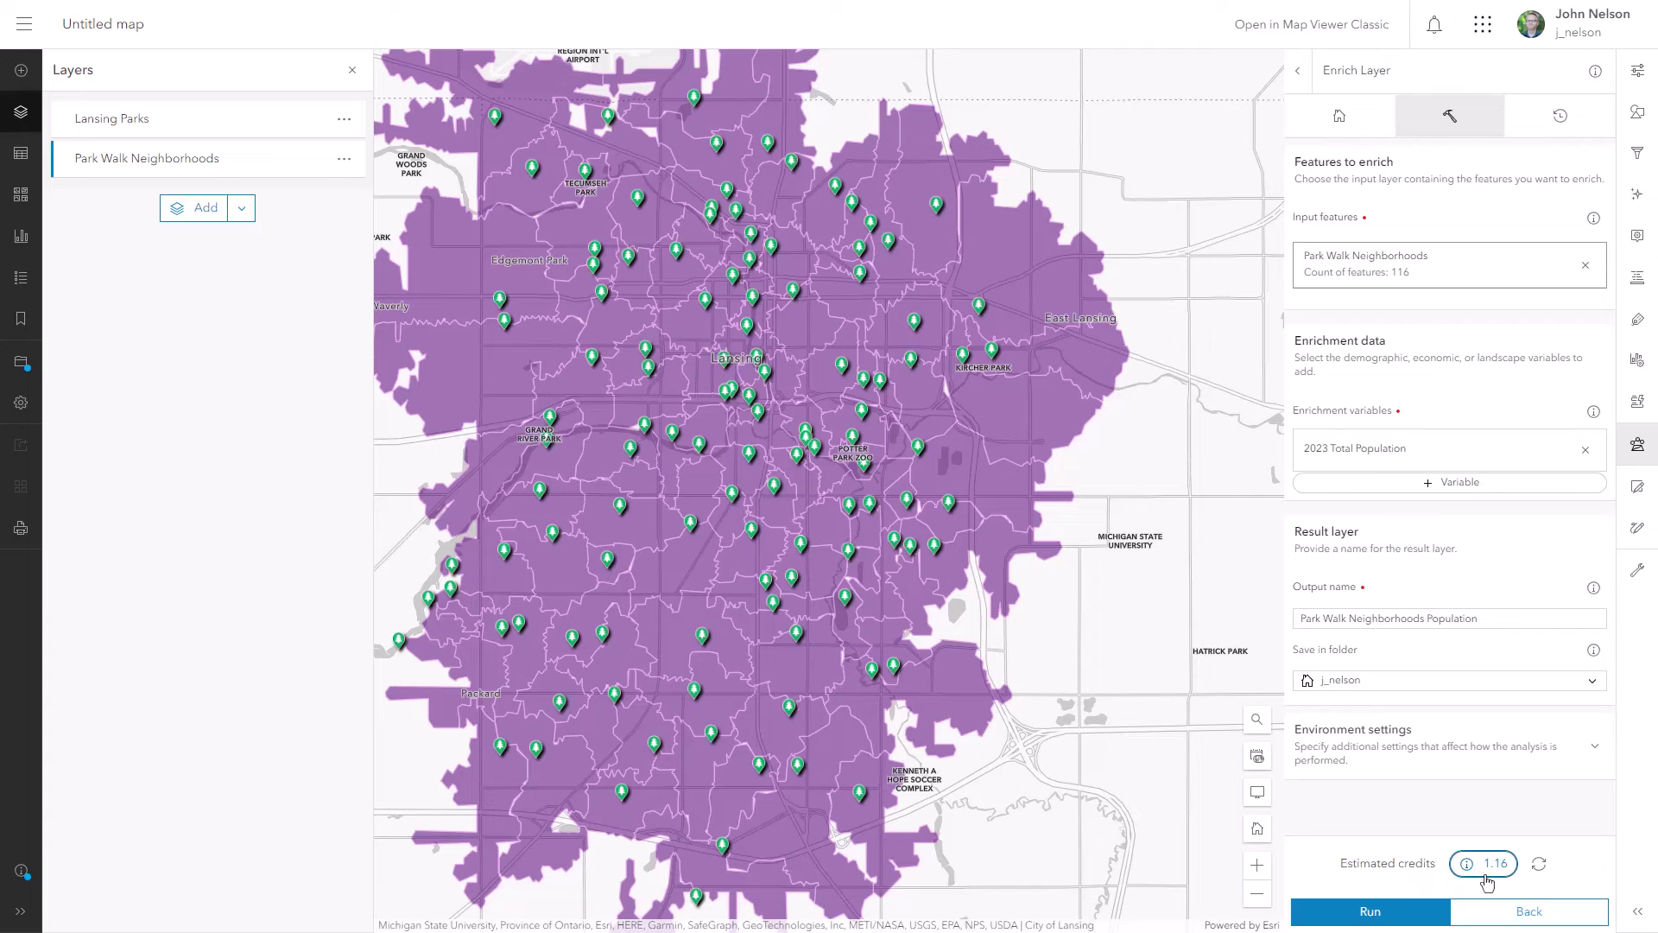
click(1486, 865)
click(1488, 866)
click(1427, 907)
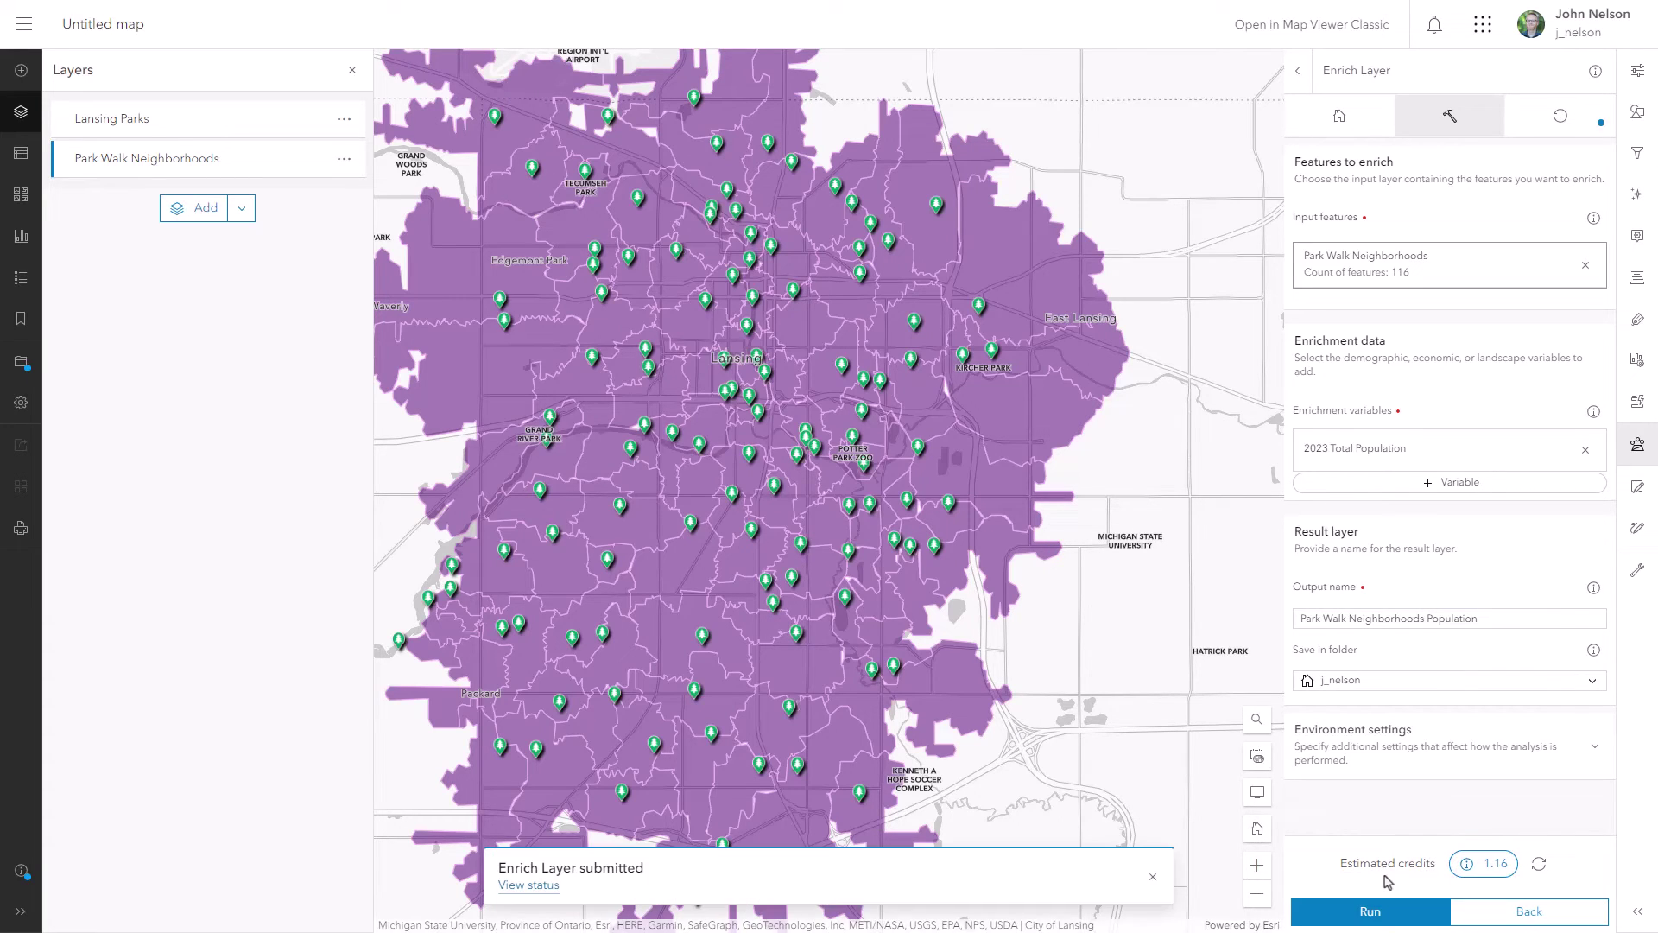
- Hide Park Walk Neighborhoods and Lansing Parks, then open styles for the population layer
click(1544, 130)
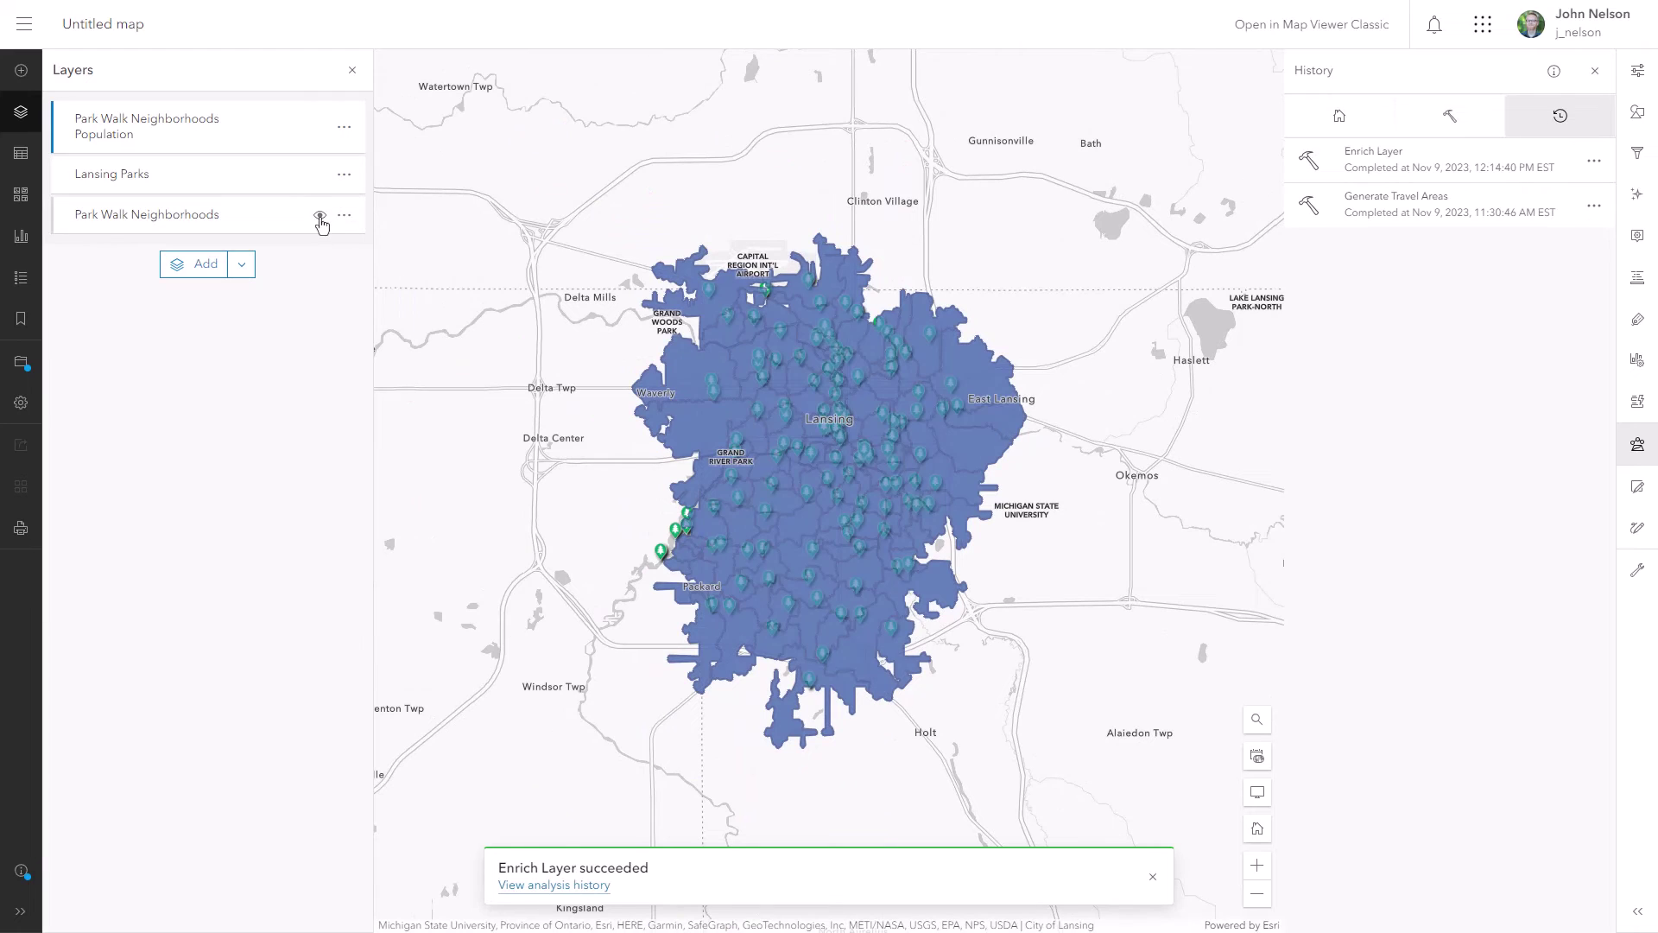
click(319, 215)
click(317, 175)
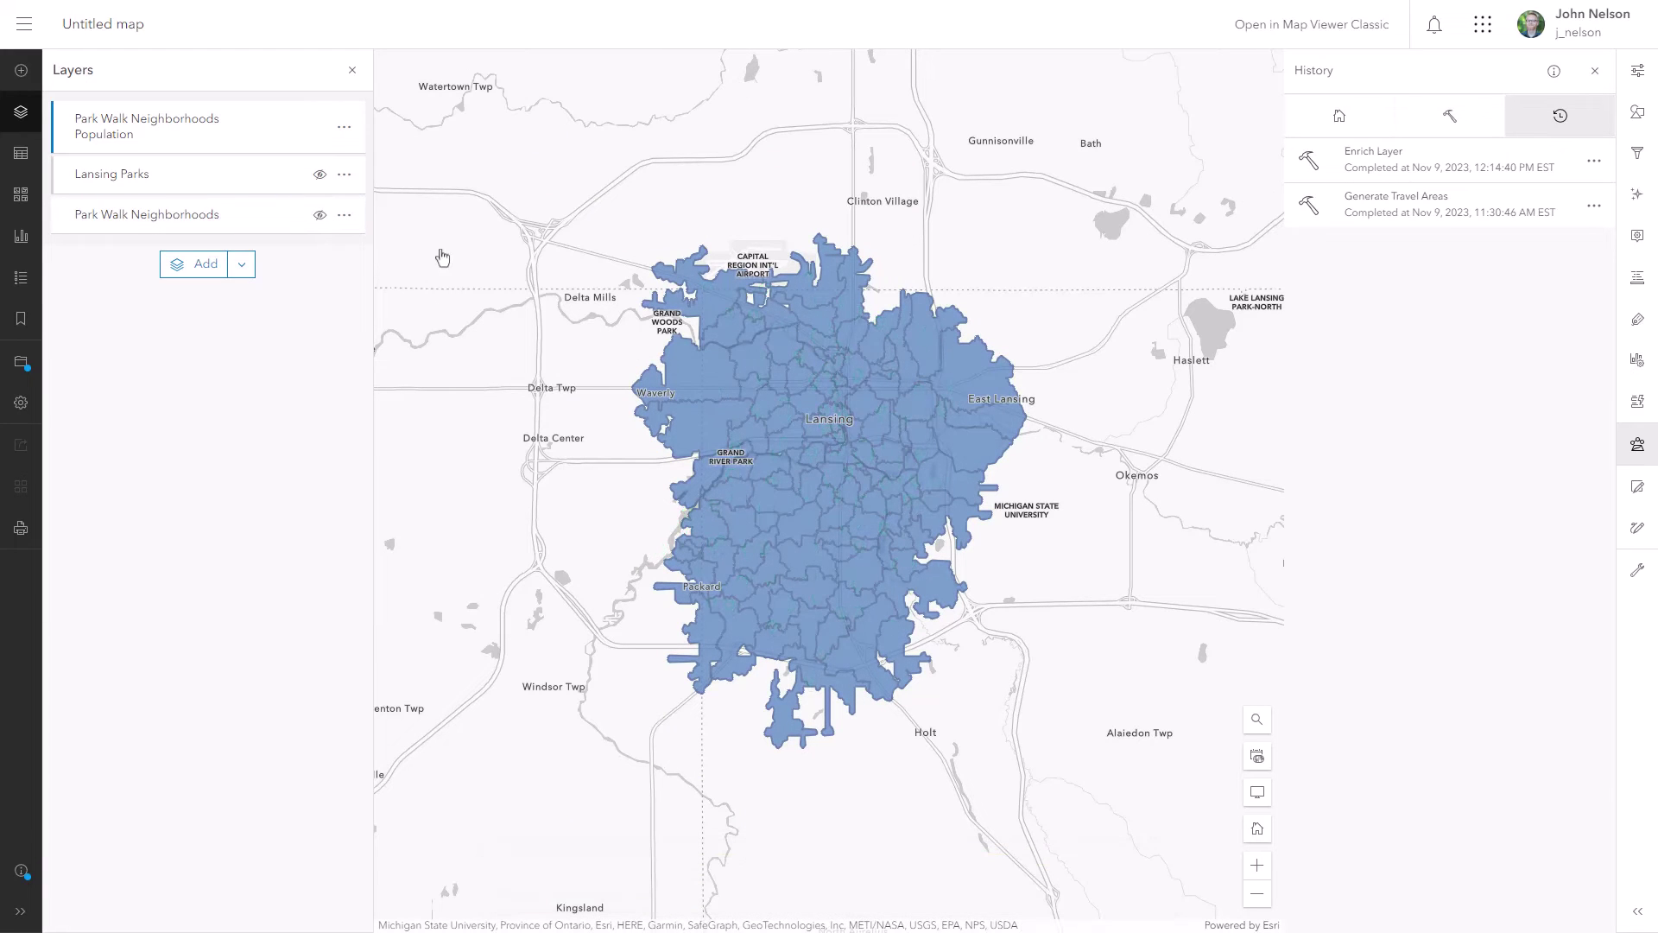
scroll(734, 413, up, 1)
drag(785, 448, 682, 454)
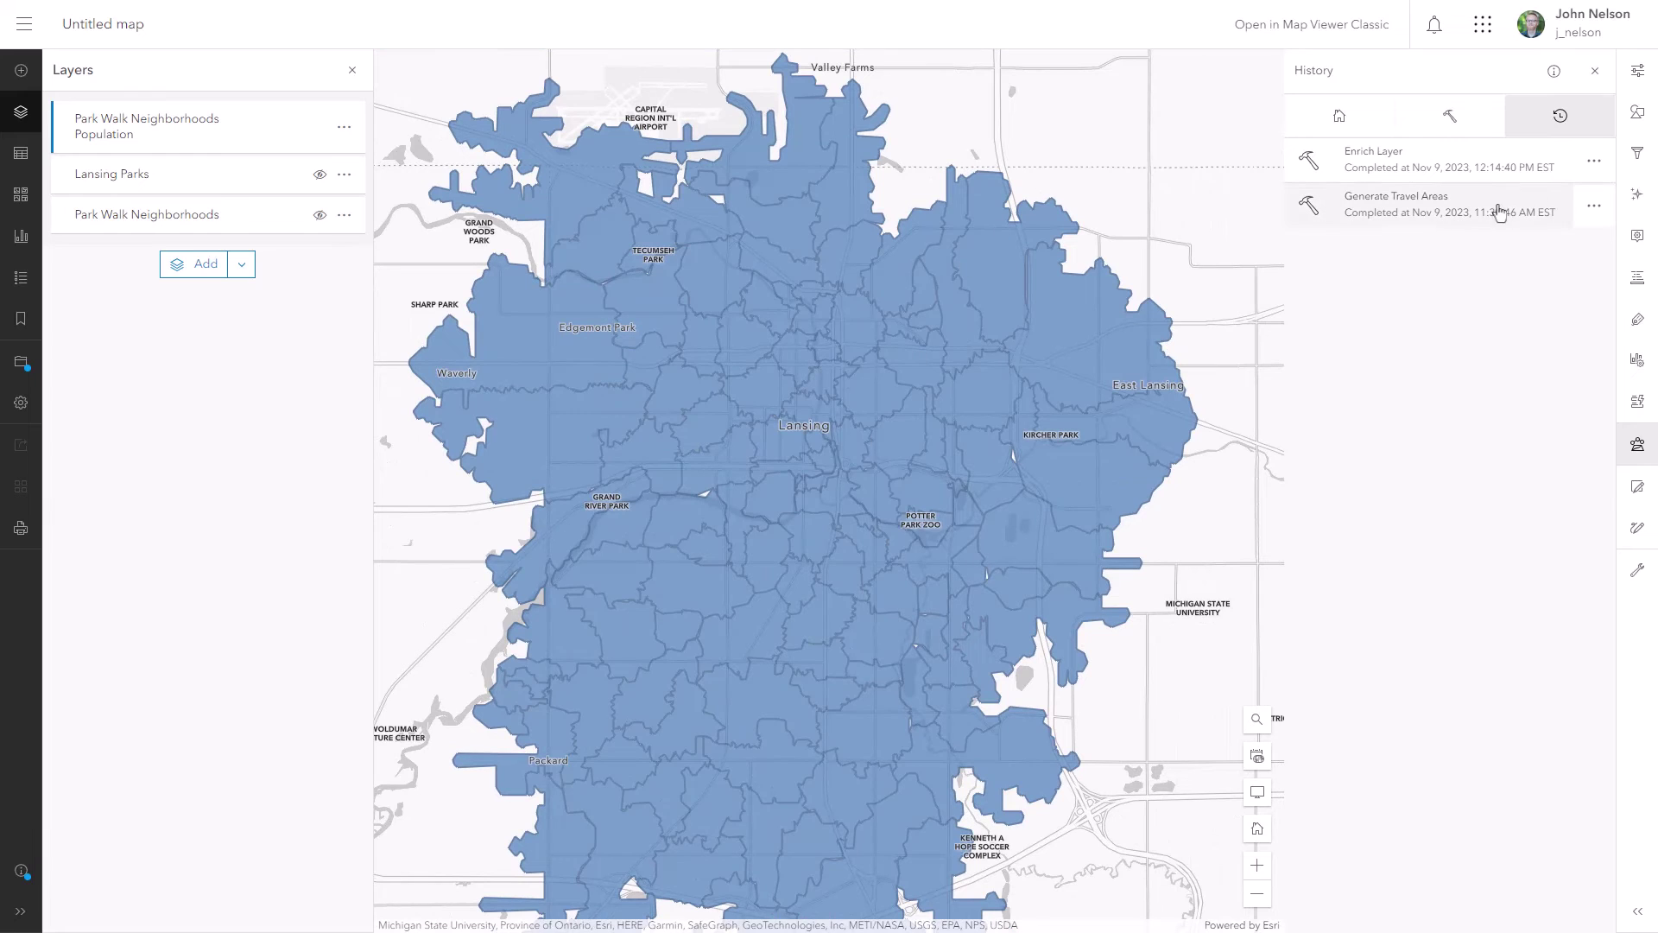
click(1640, 124)
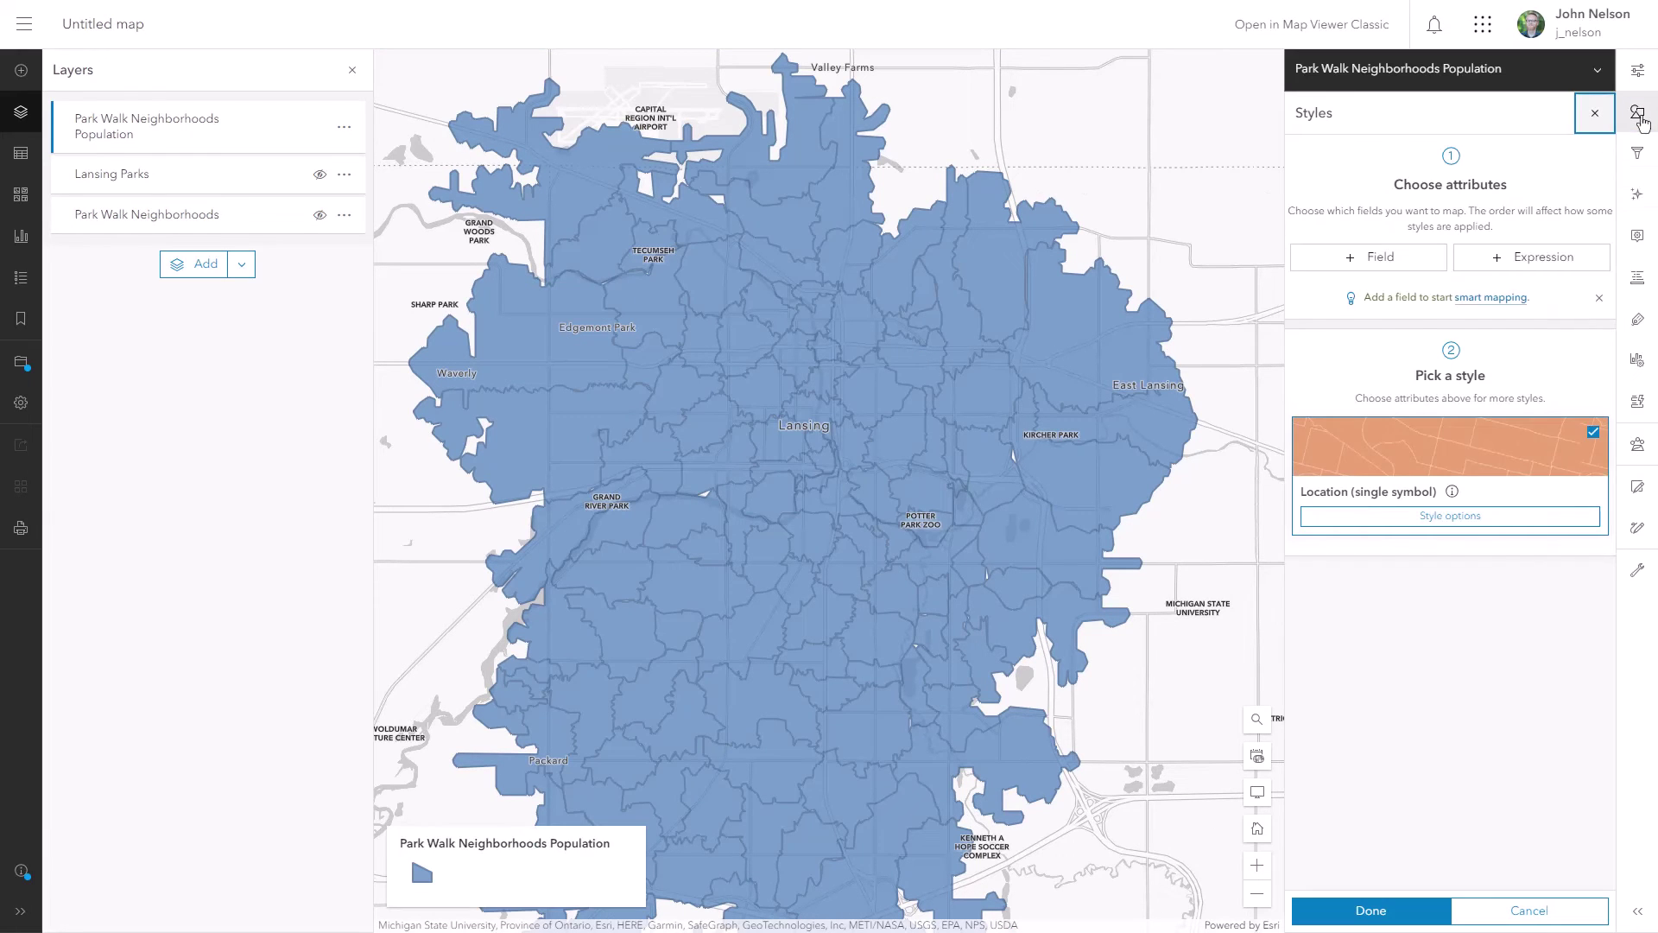
- Style the population layer by the 2023 Total Population field, giving a legend from under 0 to over 2,816
click(1383, 266)
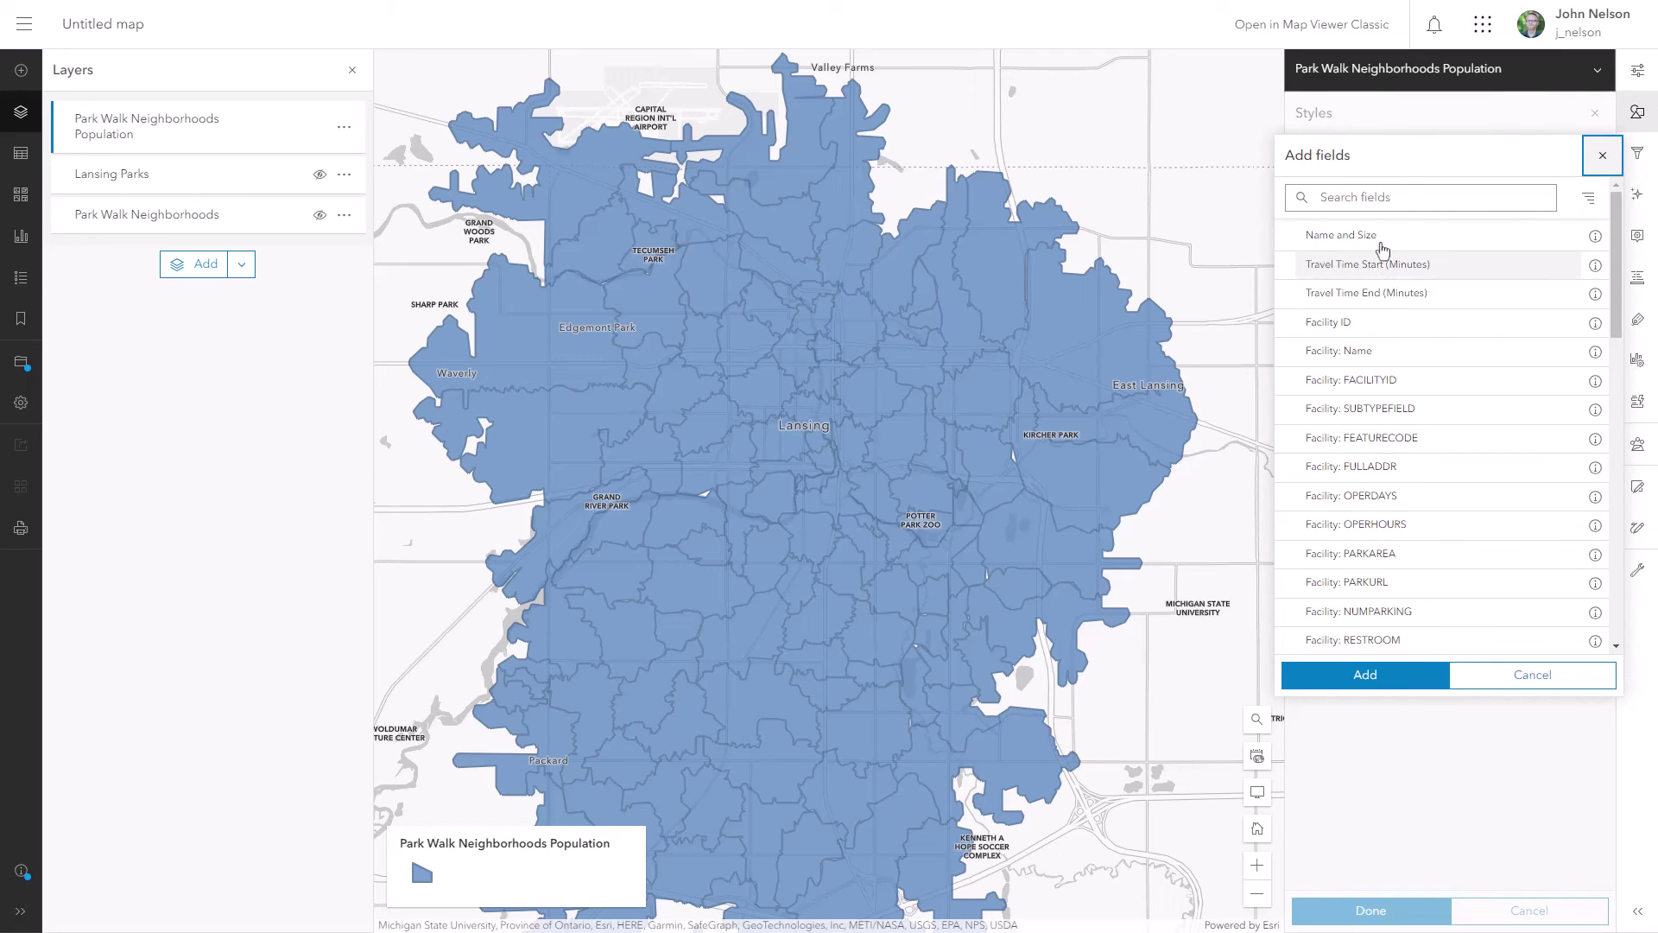
click(1378, 197)
text(pop)
click(1330, 448)
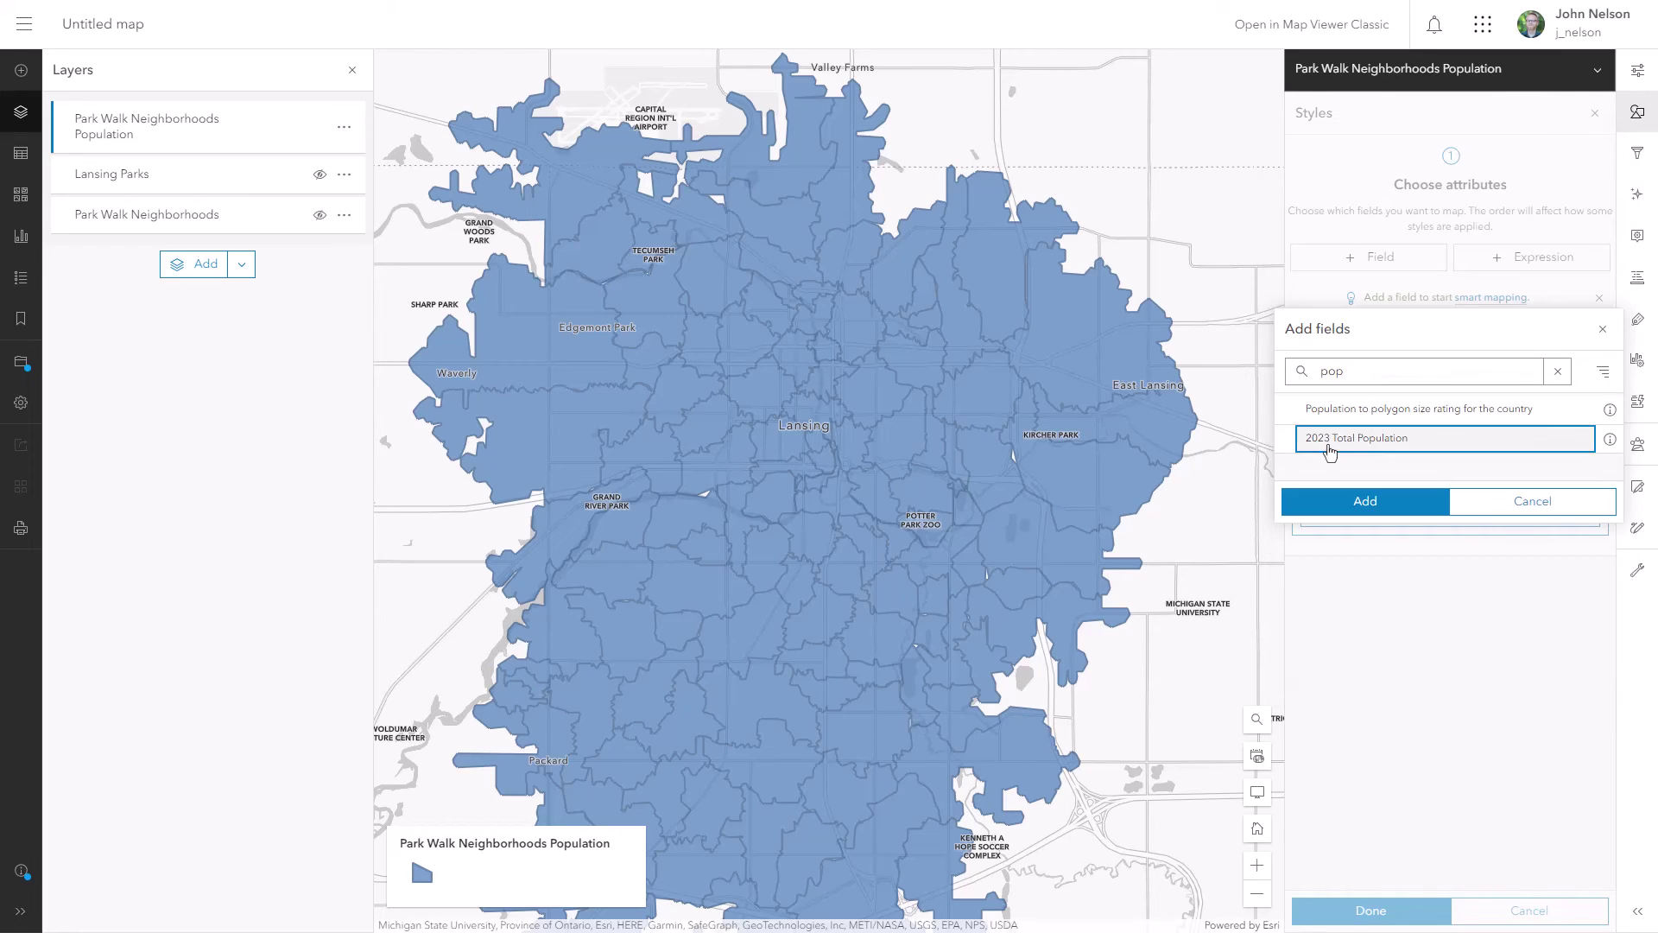
click(1349, 500)
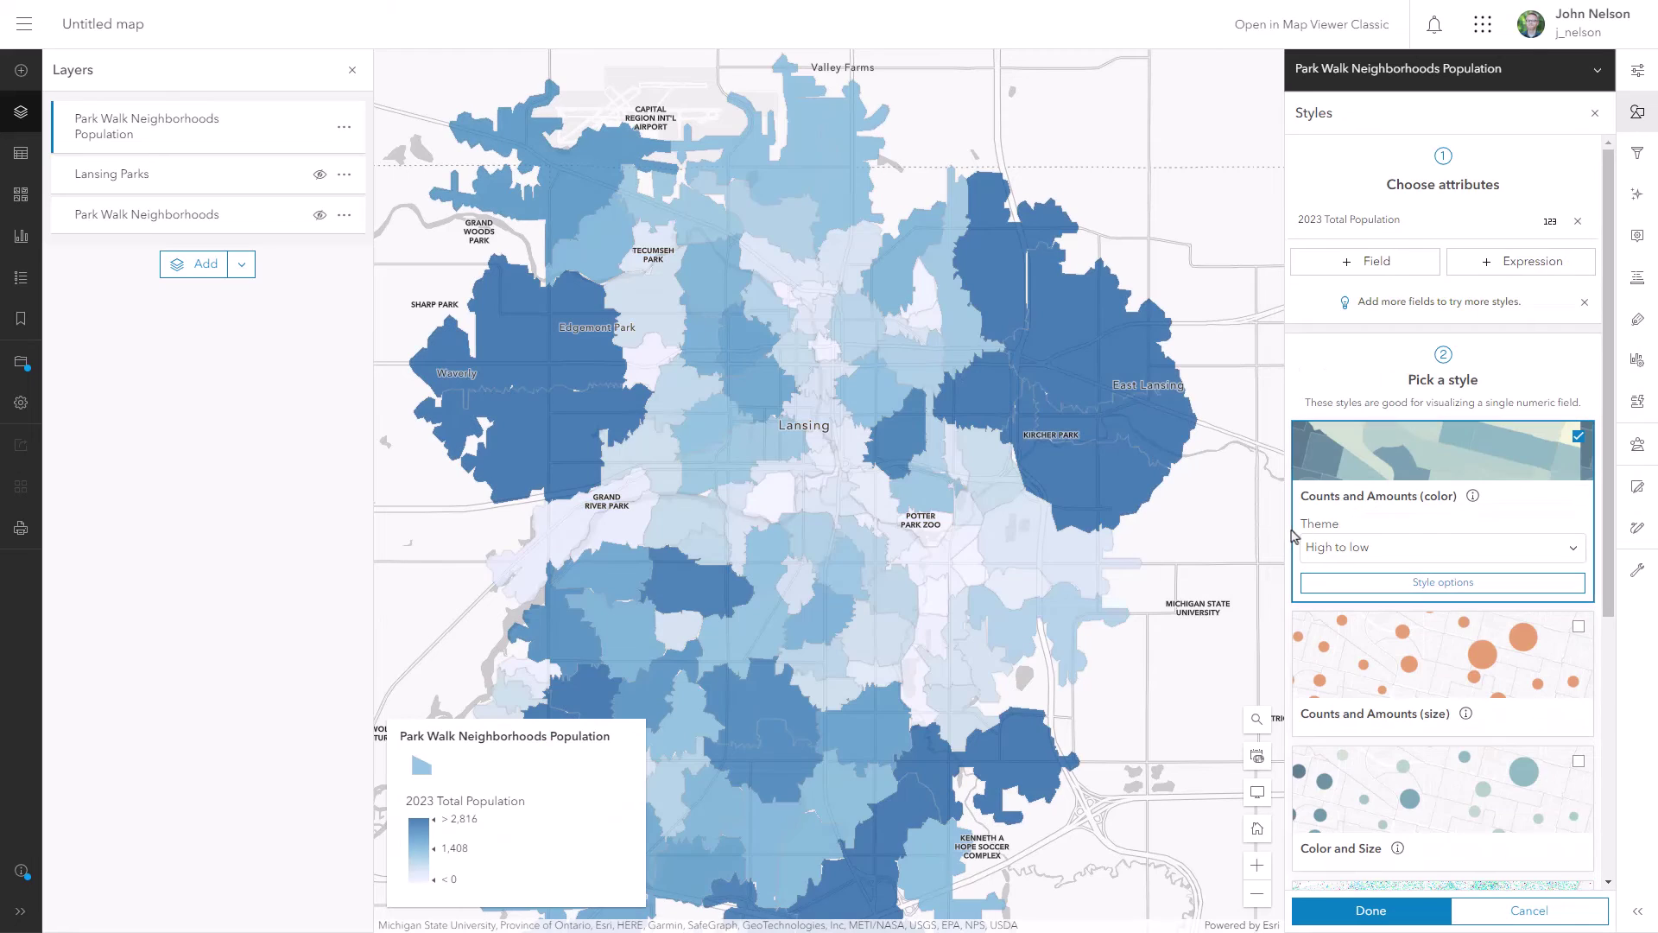
click(1638, 112)
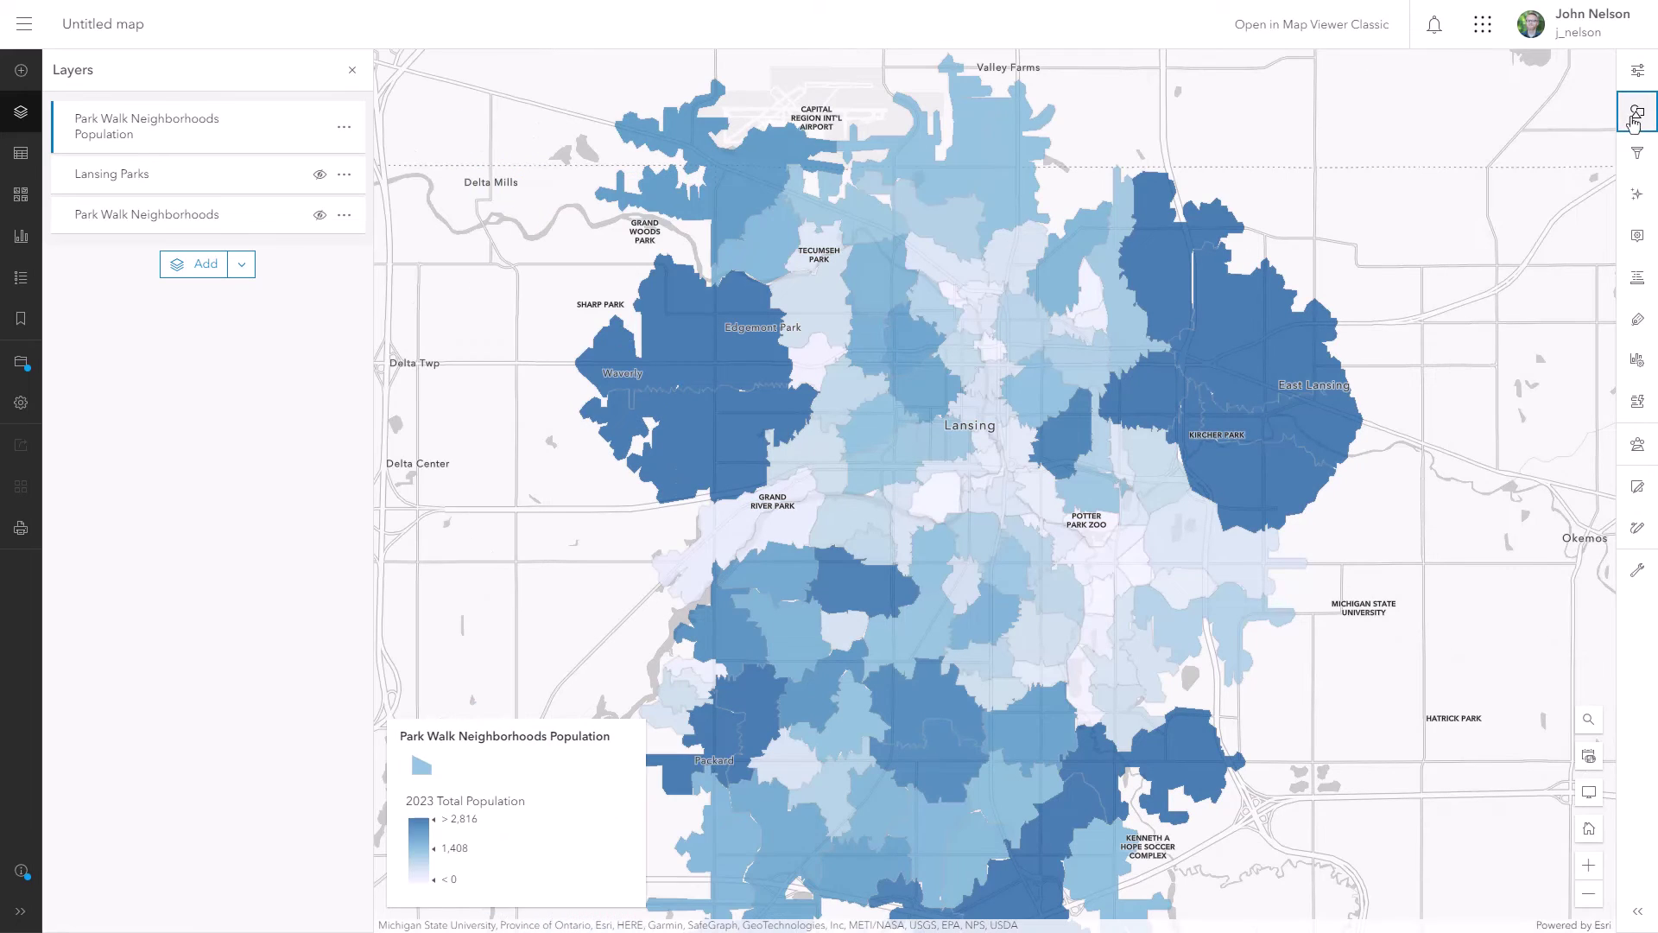